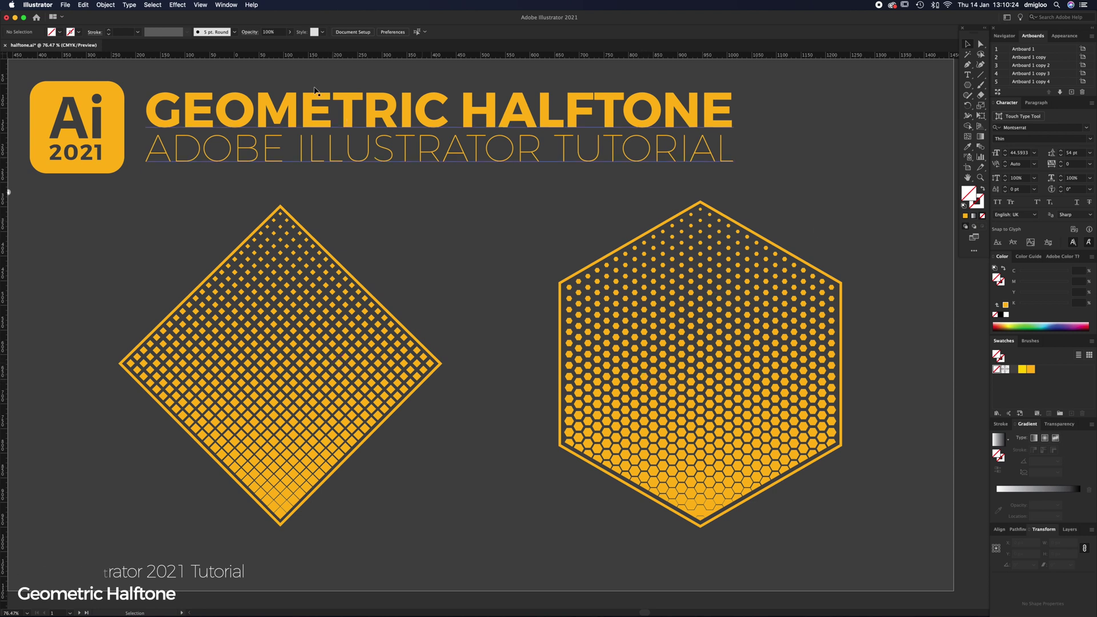
# Examine the dimensions of the first artboard from the document setup
pyautogui.click(336, 33)
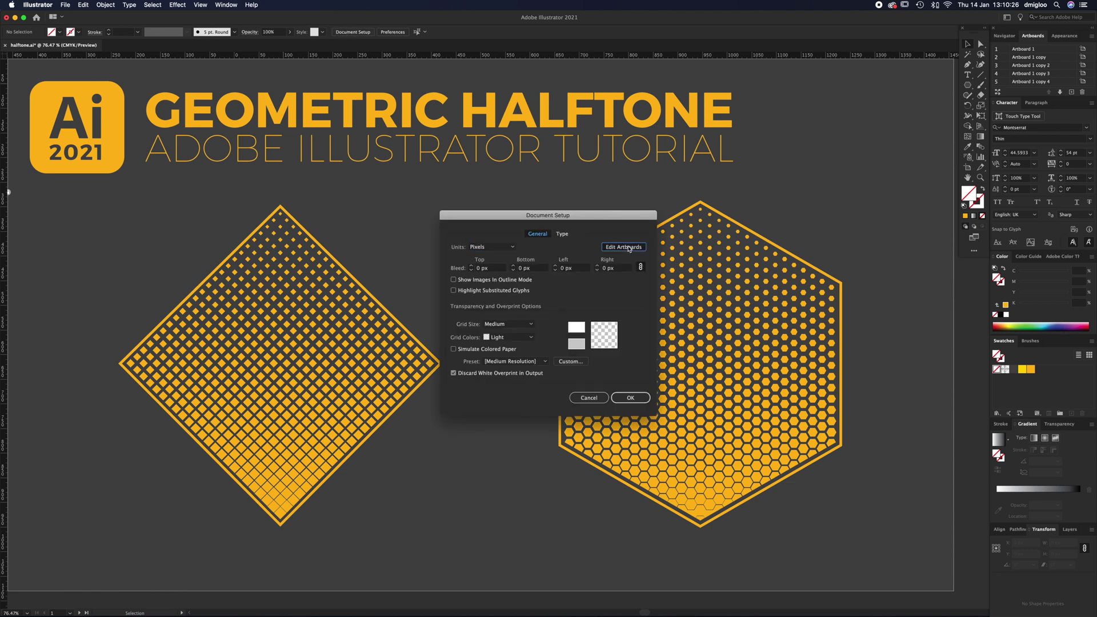
pyautogui.click(626, 248)
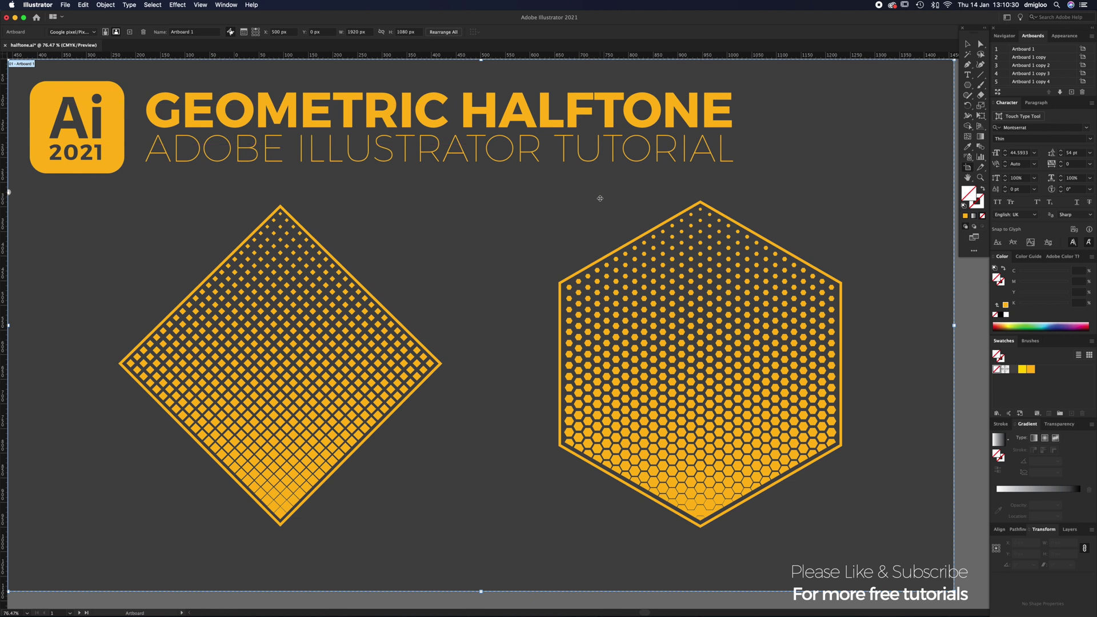
pyautogui.press('Escape')
# Examine the CMYK colour palette values placed beside the first artboard
pyautogui.moveTo(949, 283); pyautogui.dragTo(359, 342)
pyautogui.hscroll(8, 577, 369)
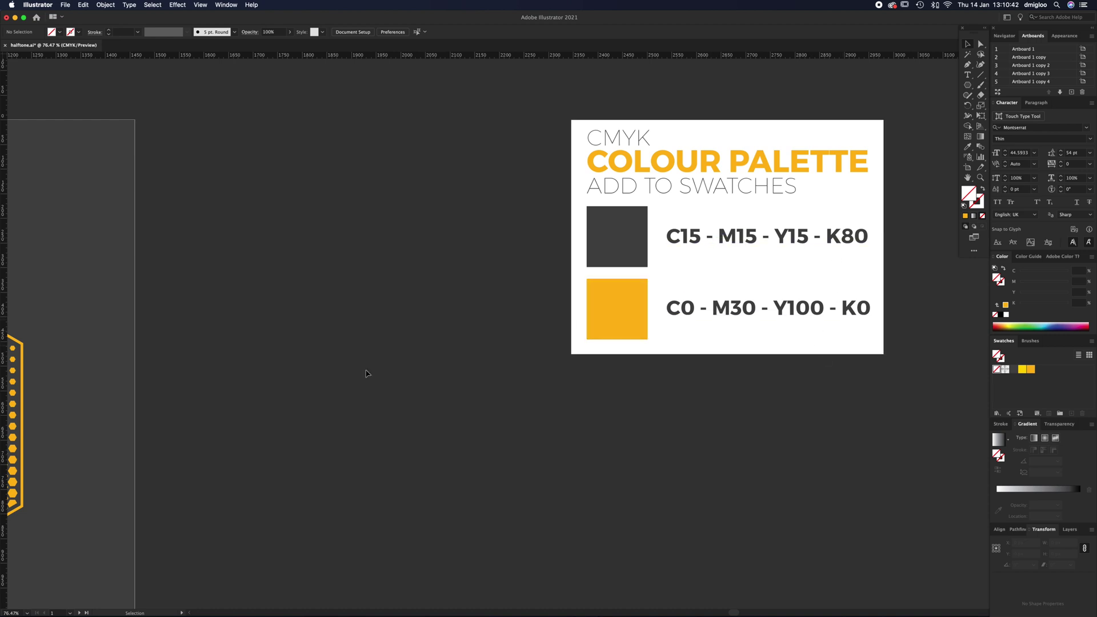
pyautogui.moveTo(239, 417); pyautogui.dragTo(816, 362)
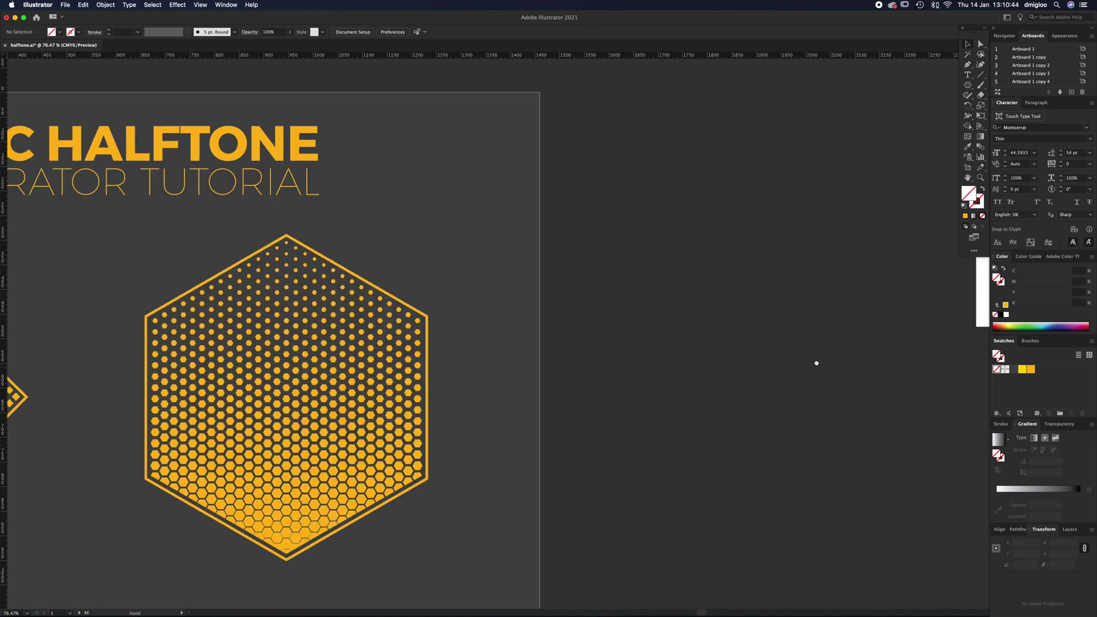
# Draw a square about 527 px wide on the empty second artboard and fill it with the orange swatch
pyautogui.moveTo(290, 484); pyautogui.dragTo(768, 333)
pyautogui.press('z')
pyautogui.keyDown('alt'); pyautogui.click(590, 462); pyautogui.keyUp('alt')
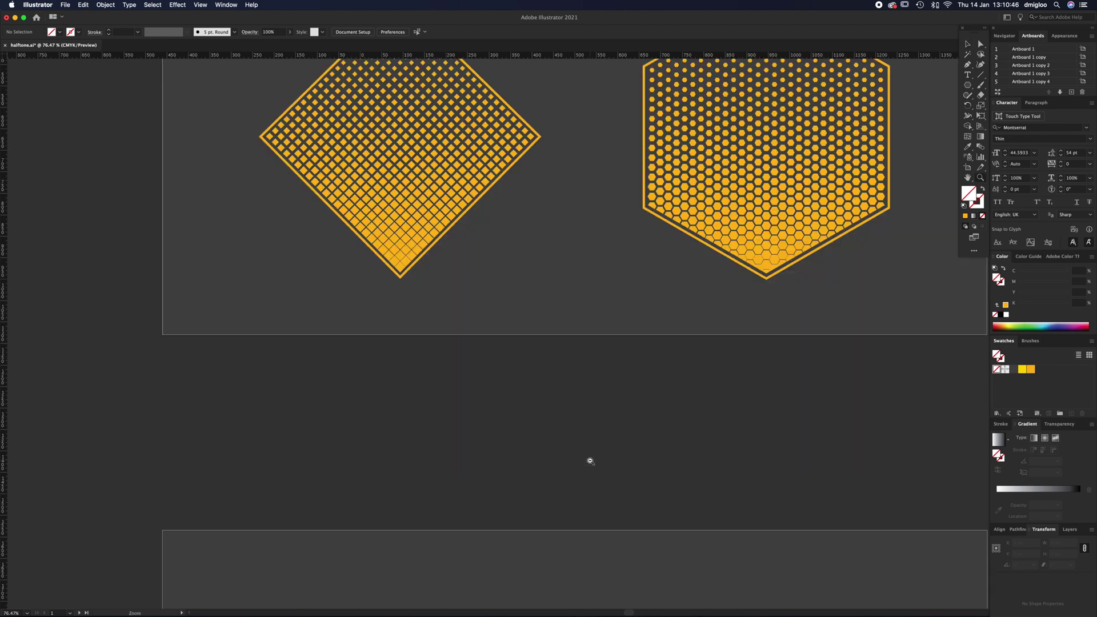
pyautogui.moveTo(584, 543); pyautogui.dragTo(568, 233)
pyautogui.moveTo(608, 455); pyautogui.dragTo(600, 334)
pyautogui.click(968, 86)
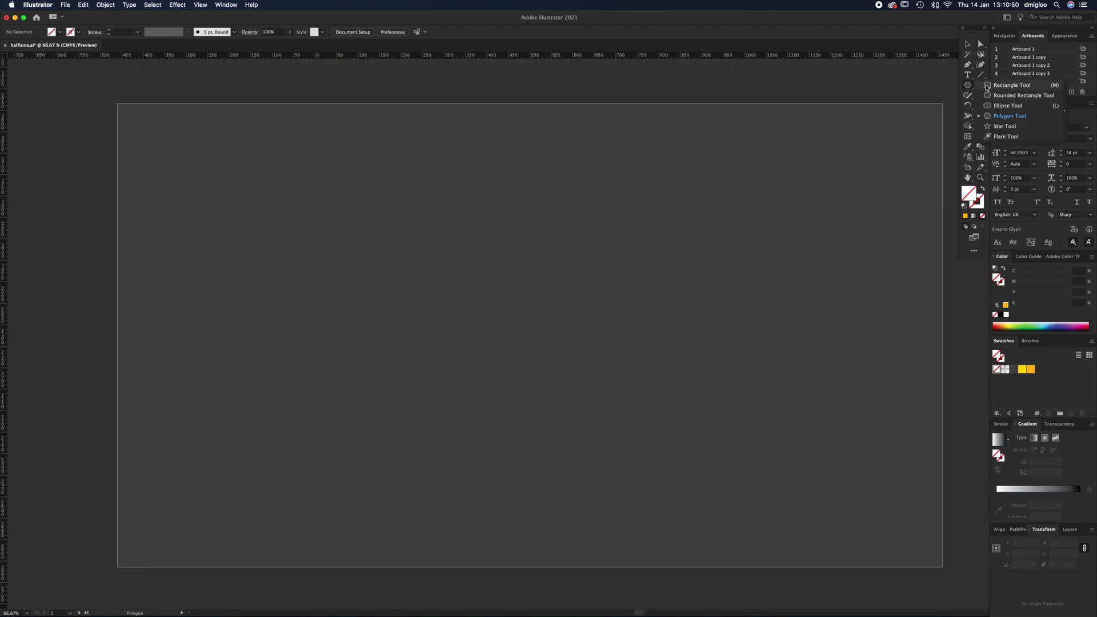
pyautogui.click(989, 85)
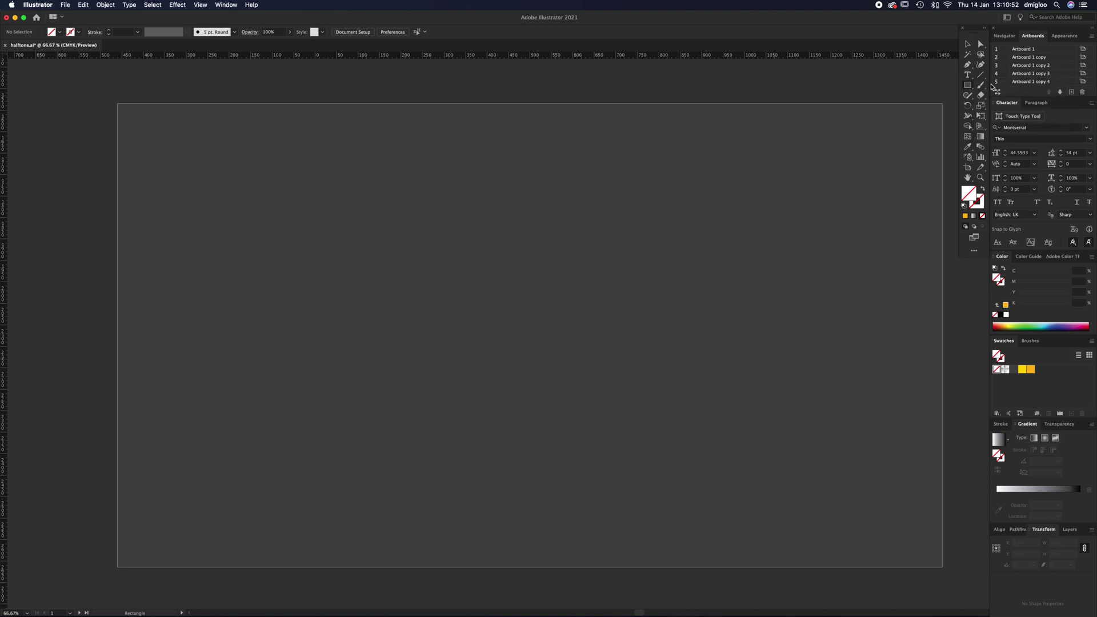
pyautogui.moveTo(443, 230); pyautogui.dragTo(671, 436)
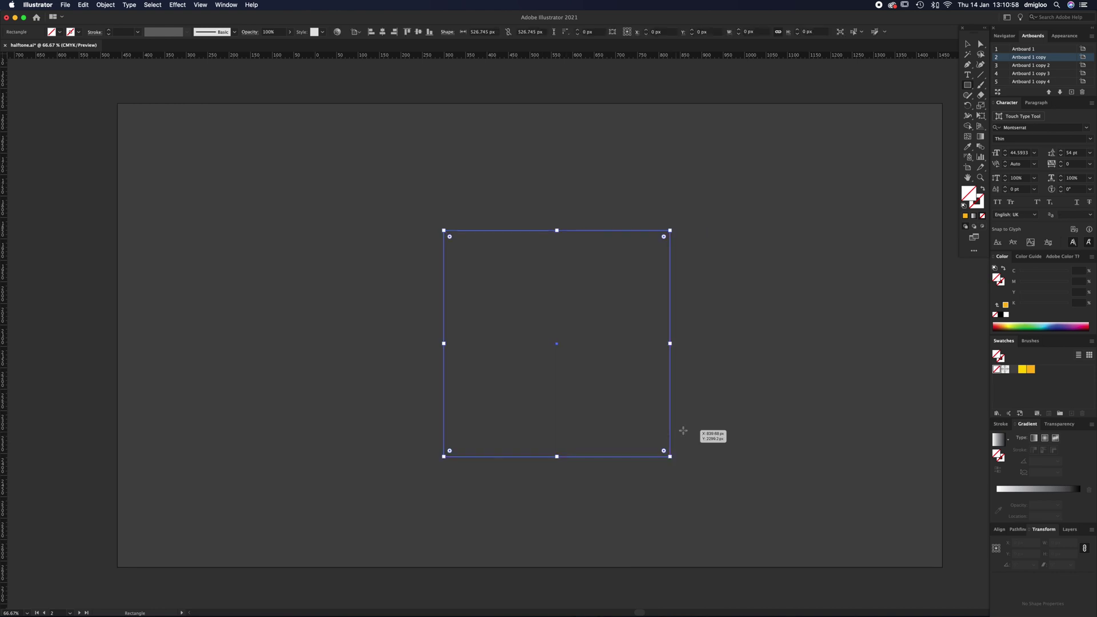
pyautogui.click(1031, 369)
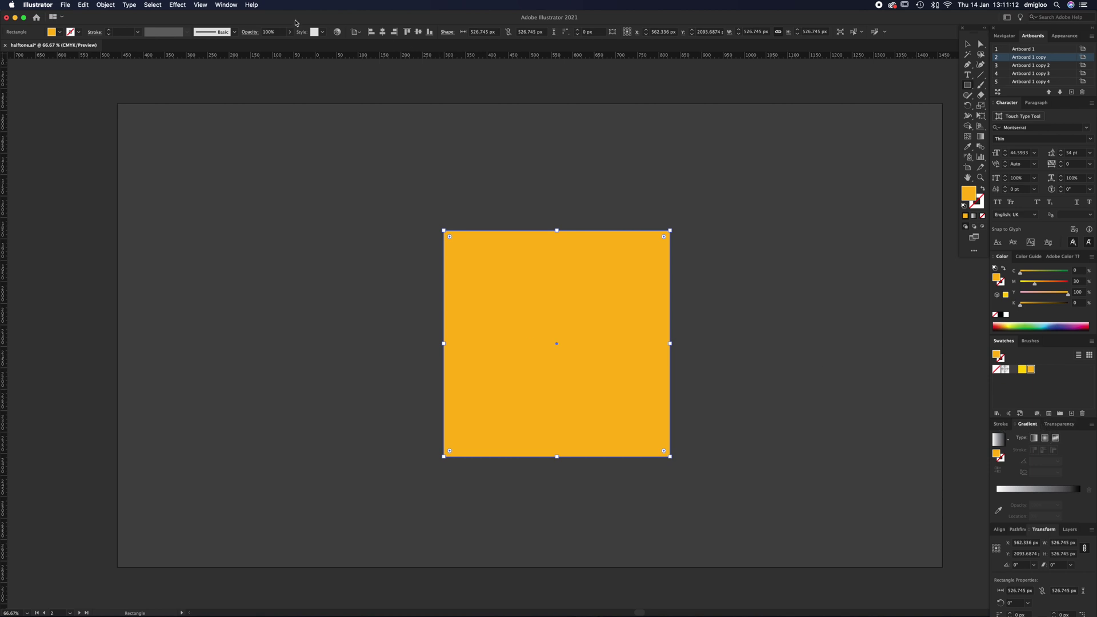
# Set the orange square's width and height to 500 px
pyautogui.click(226, 5)
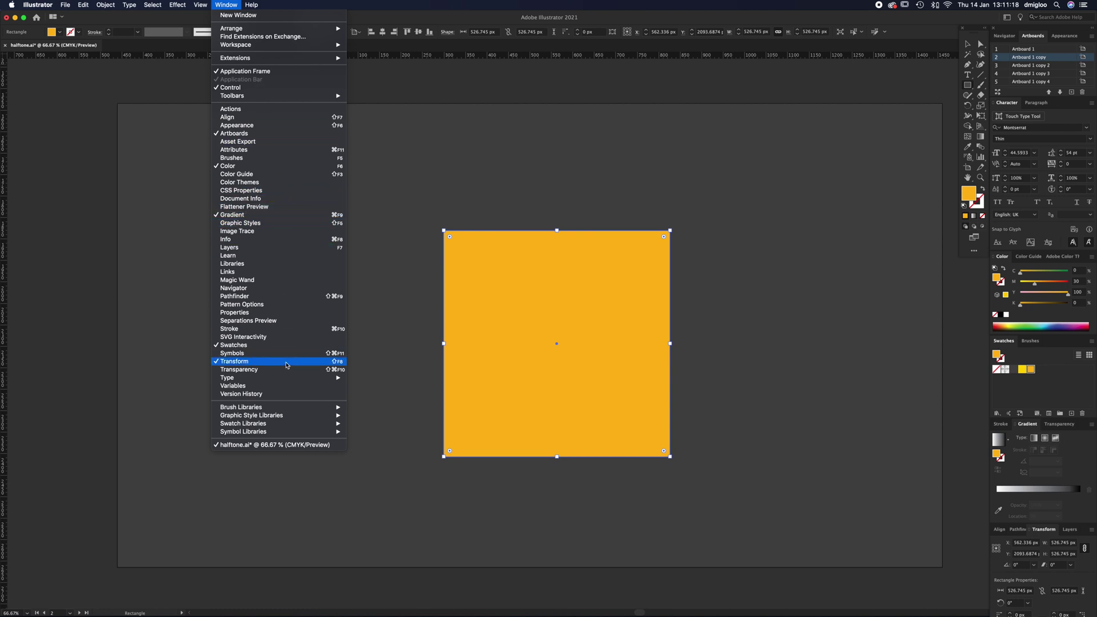
pyautogui.click(641, 316)
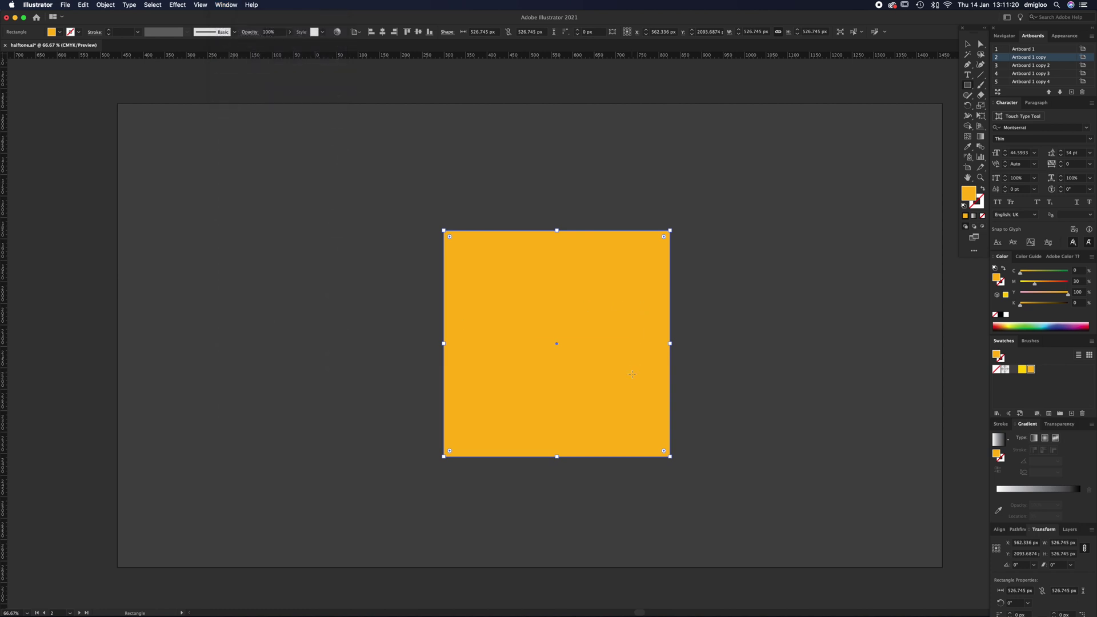
pyautogui.press('v')
pyautogui.moveTo(626, 384); pyautogui.dragTo(619, 360)
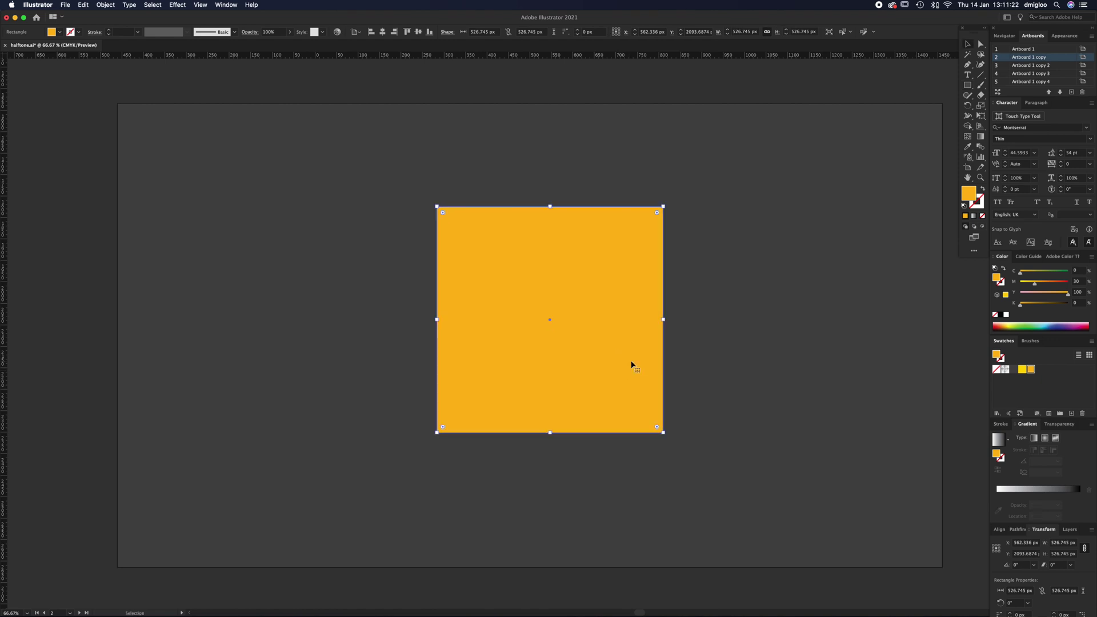
pyautogui.click(1044, 547)
pyautogui.write('500')
pyautogui.press('Return')
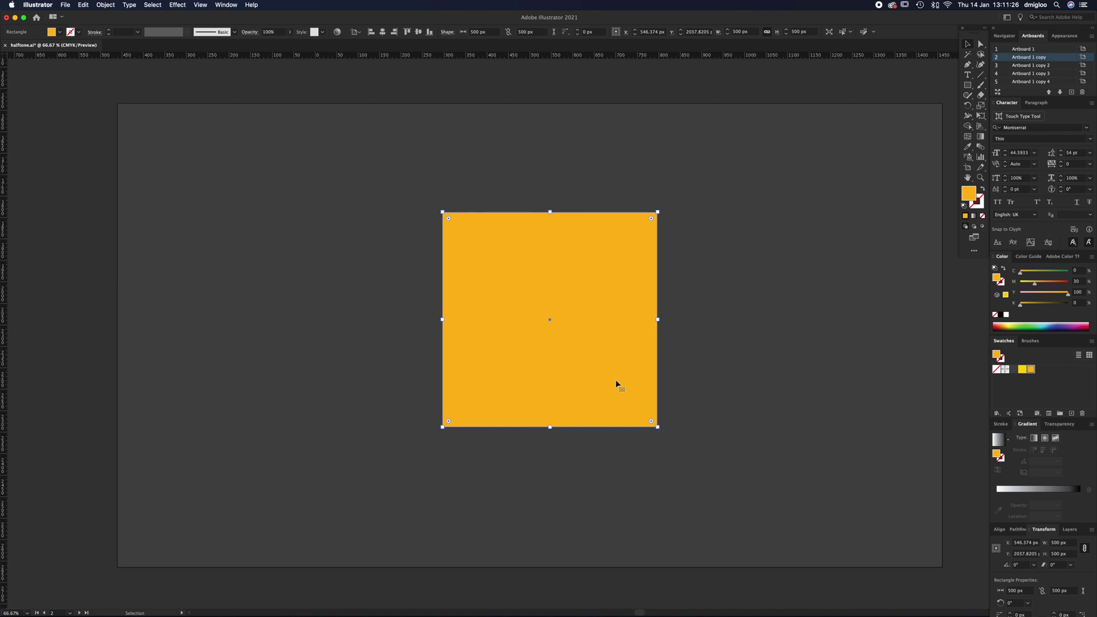
# Centre the square horizontally and vertically on the artboard and convert it into a guide
pyautogui.click(382, 31)
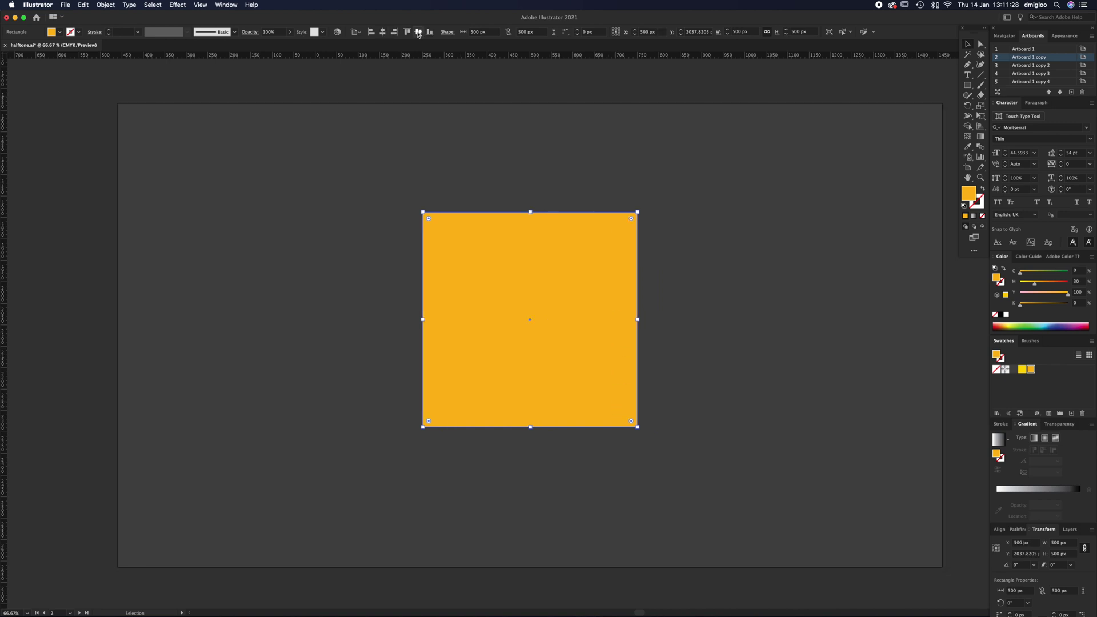
pyautogui.click(418, 31)
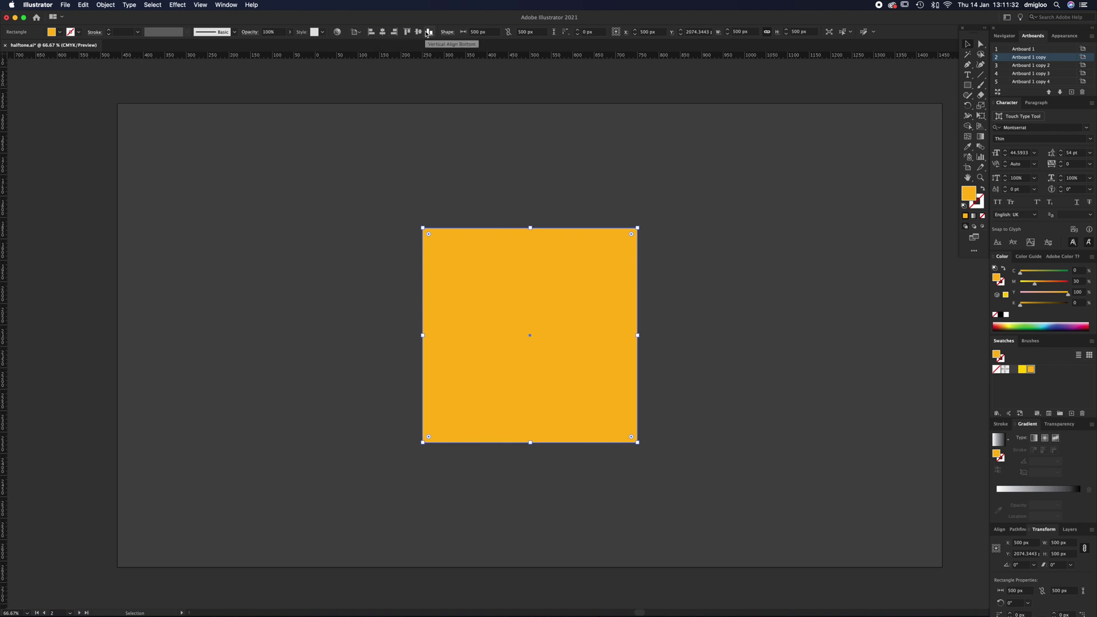
pyautogui.click(200, 5)
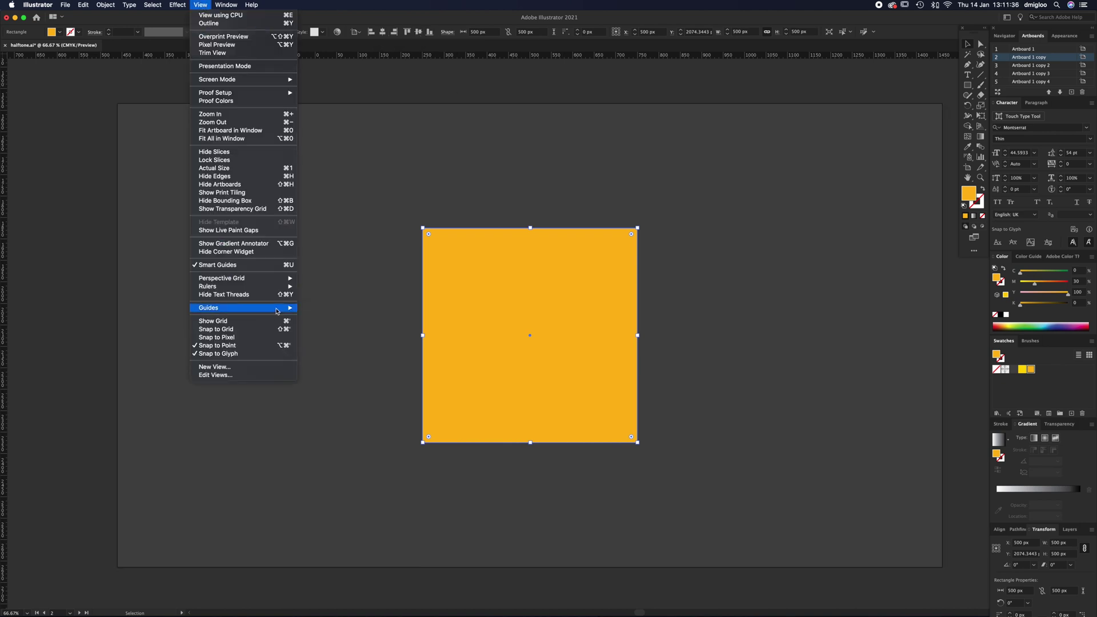
pyautogui.moveTo(252, 309)
pyautogui.click(331, 324)
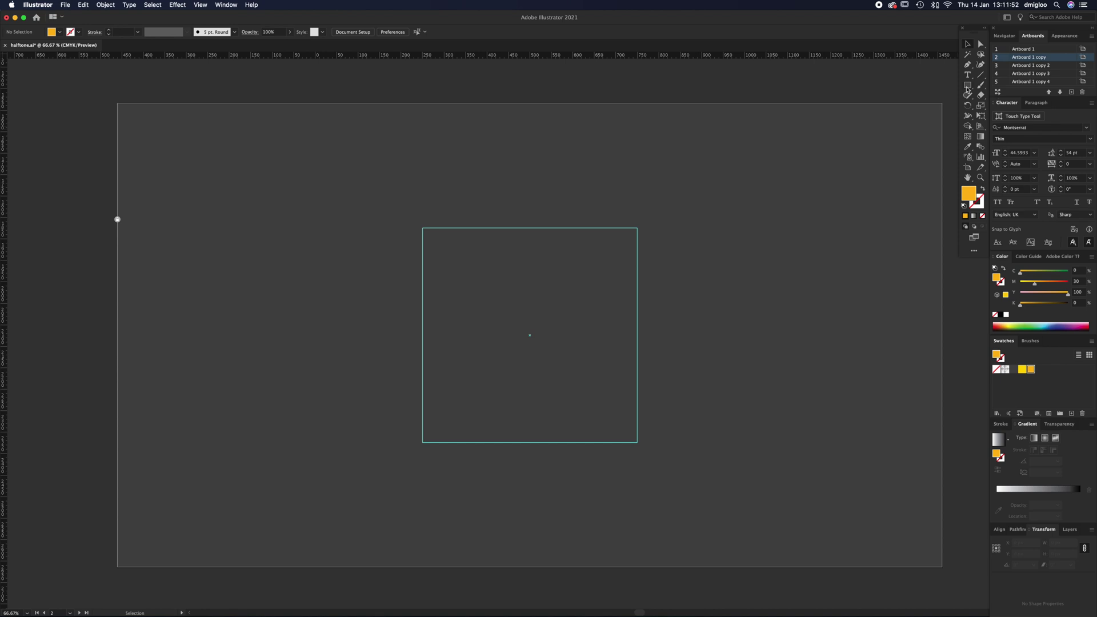
# Draw a small orange square about 67 px wide beside the guide and rotate it to 315° as a diamond
pyautogui.moveTo(720, 181); pyautogui.dragTo(741, 498)
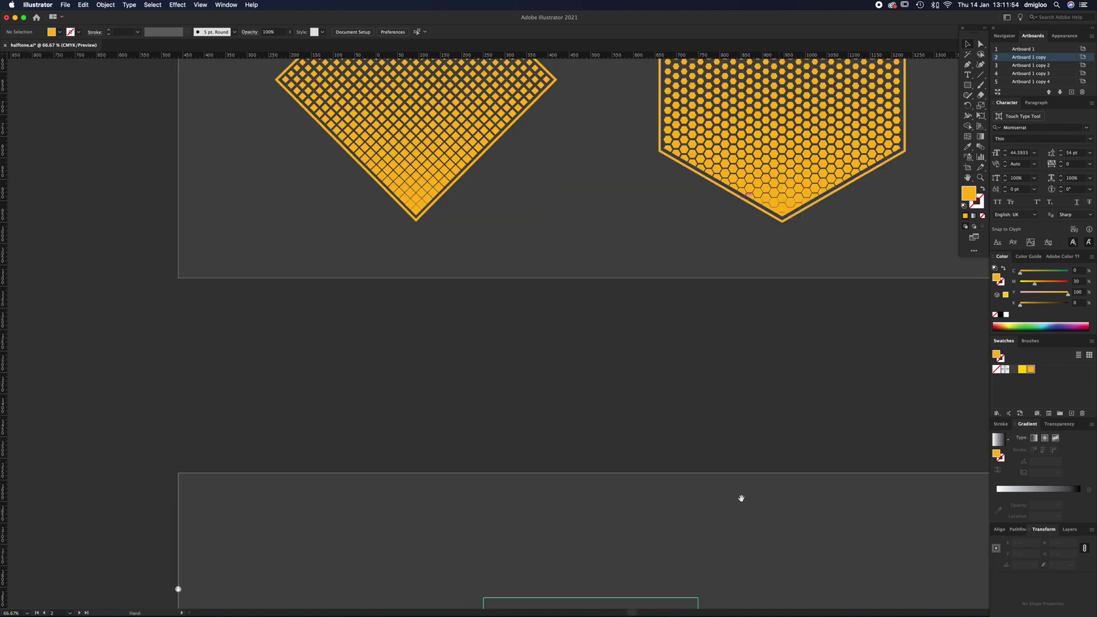
pyautogui.moveTo(727, 540); pyautogui.dragTo(658, 300)
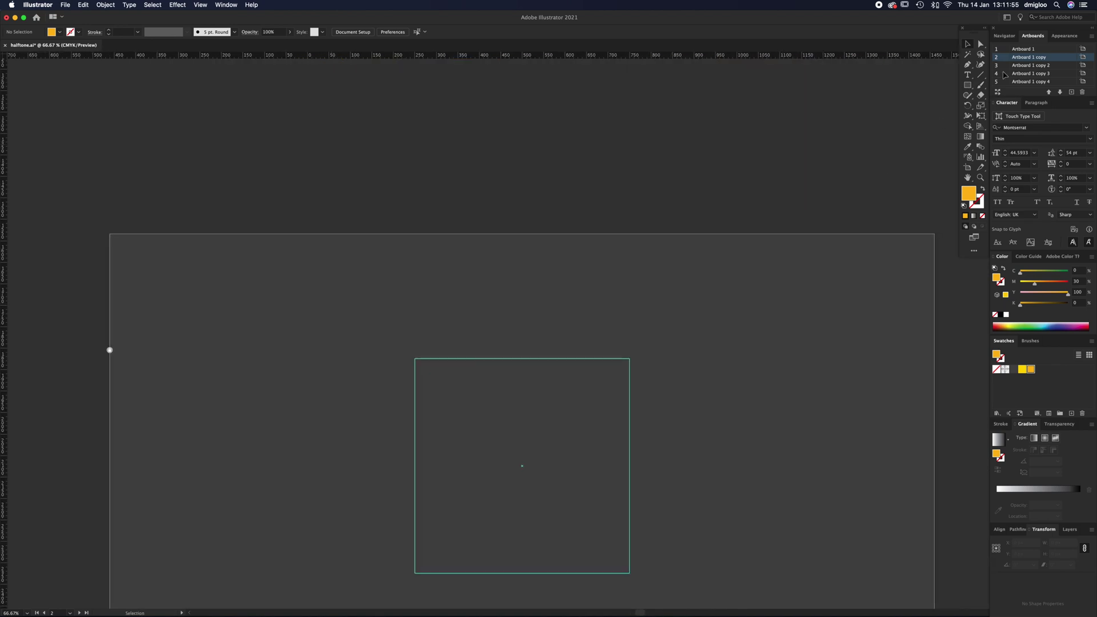
pyautogui.click(967, 86)
pyautogui.moveTo(701, 355); pyautogui.dragTo(731, 383)
pyautogui.press('v')
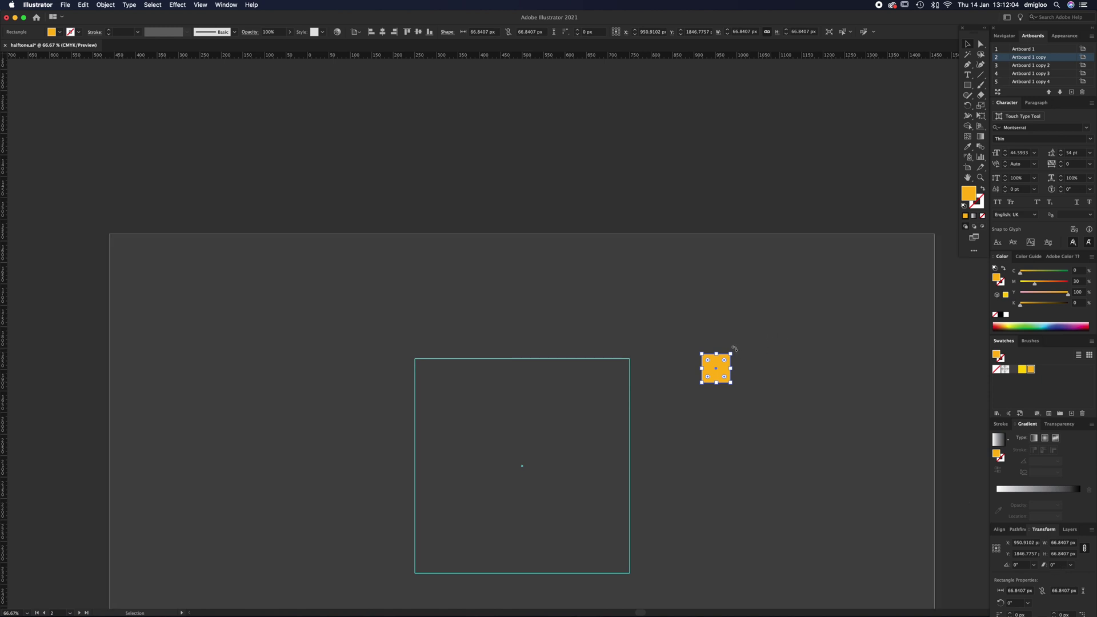
pyautogui.moveTo(734, 348); pyautogui.dragTo(746, 364)
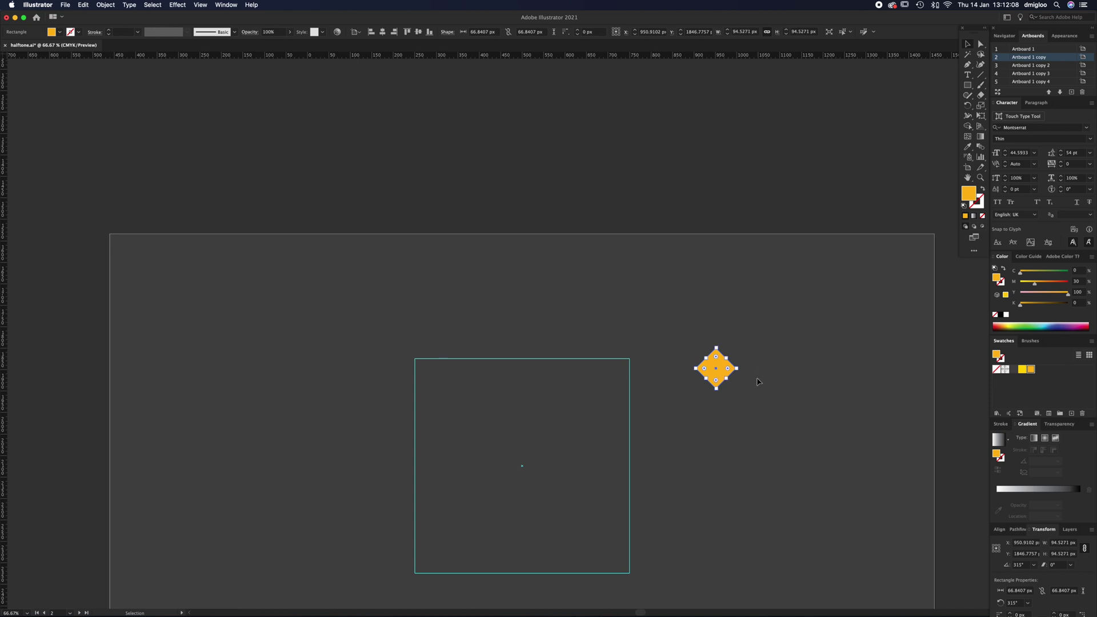
# Set the small diamond's width and height to 5 px
pyautogui.keyDown('super'); pyautogui.click(642, 434); pyautogui.keyUp('super')
pyautogui.keyDown('super'); pyautogui.click(553, 284); pyautogui.keyUp('super')
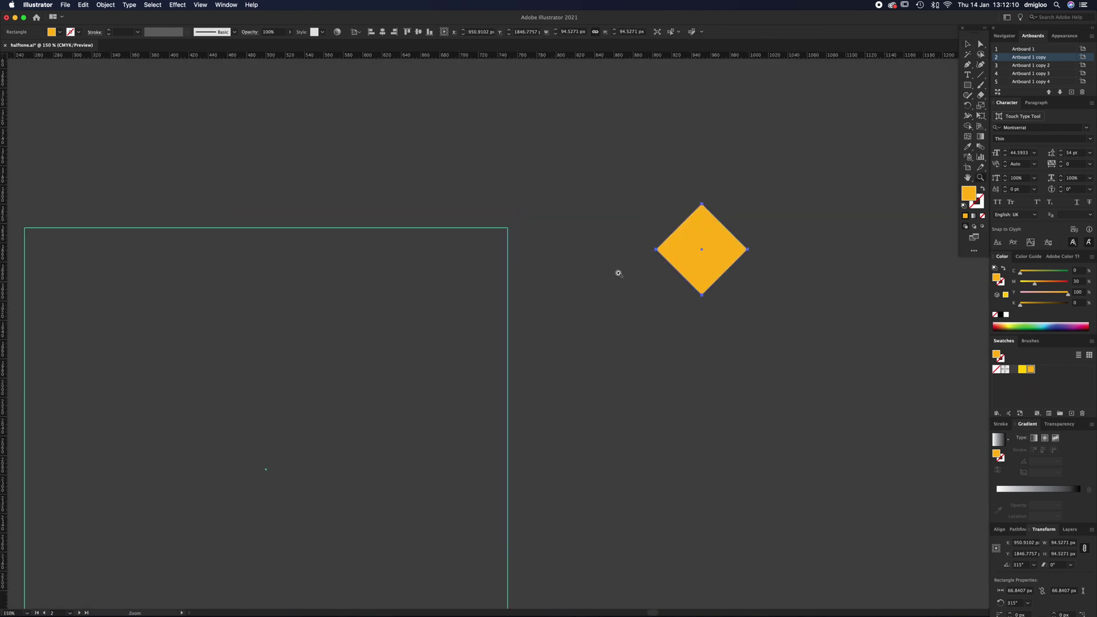
pyautogui.hscroll(-4, 706, 276)
pyautogui.scroll(1, 706, 277)
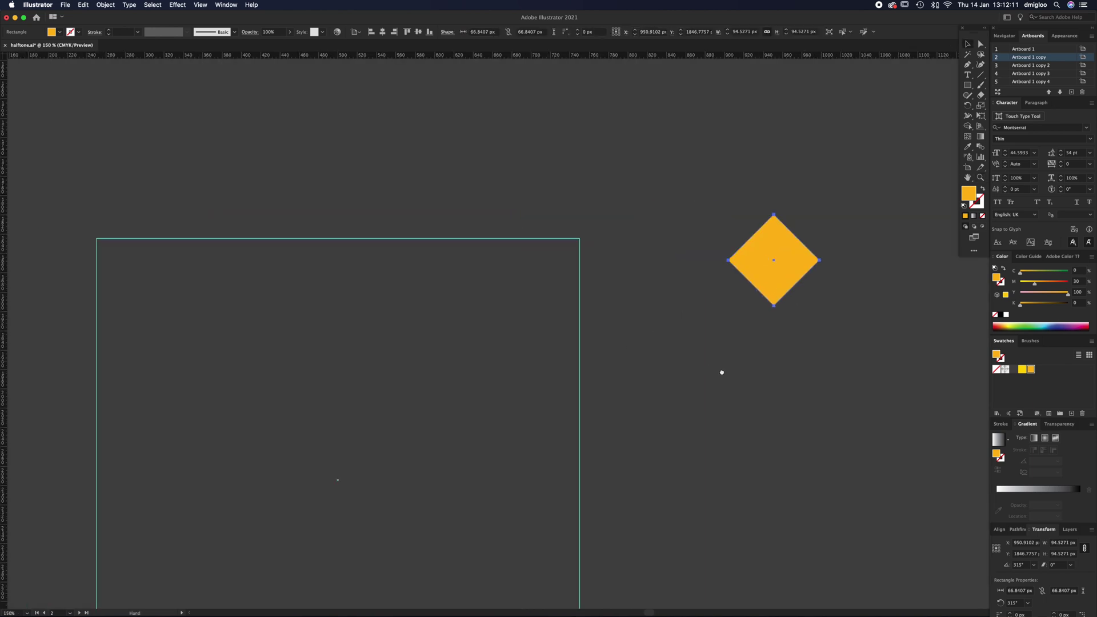
pyautogui.click(1045, 547)
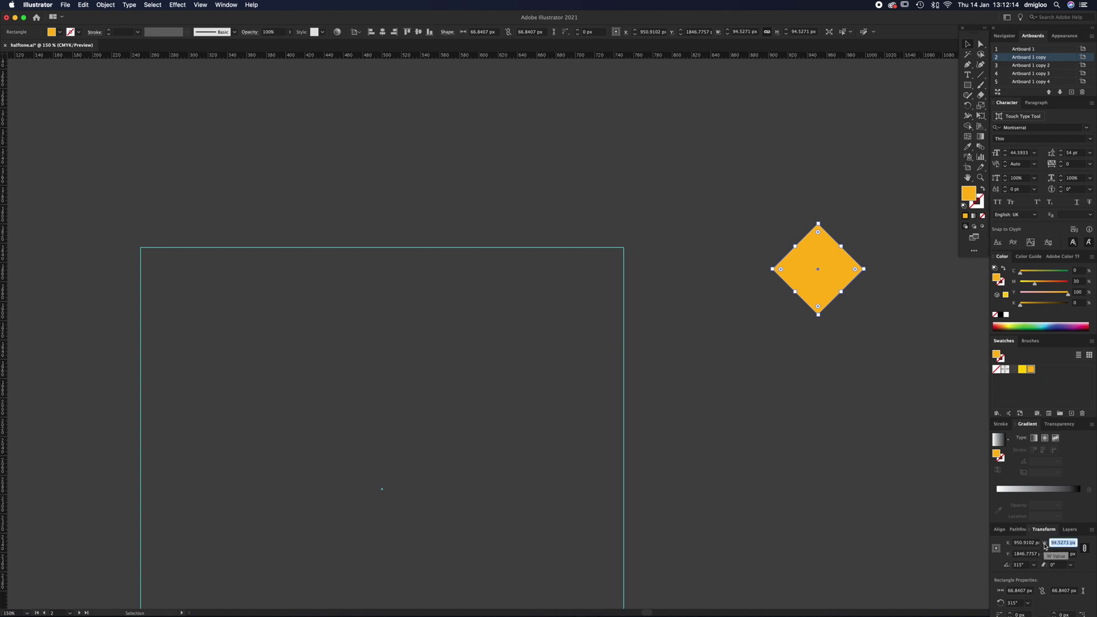
pyautogui.write('5')
pyautogui.press('Return')
# Centre the small diamond on the square guide's upper-left corner, with Smart Guides enabled, and deselect it
pyautogui.moveTo(818, 269); pyautogui.dragTo(418, 179)
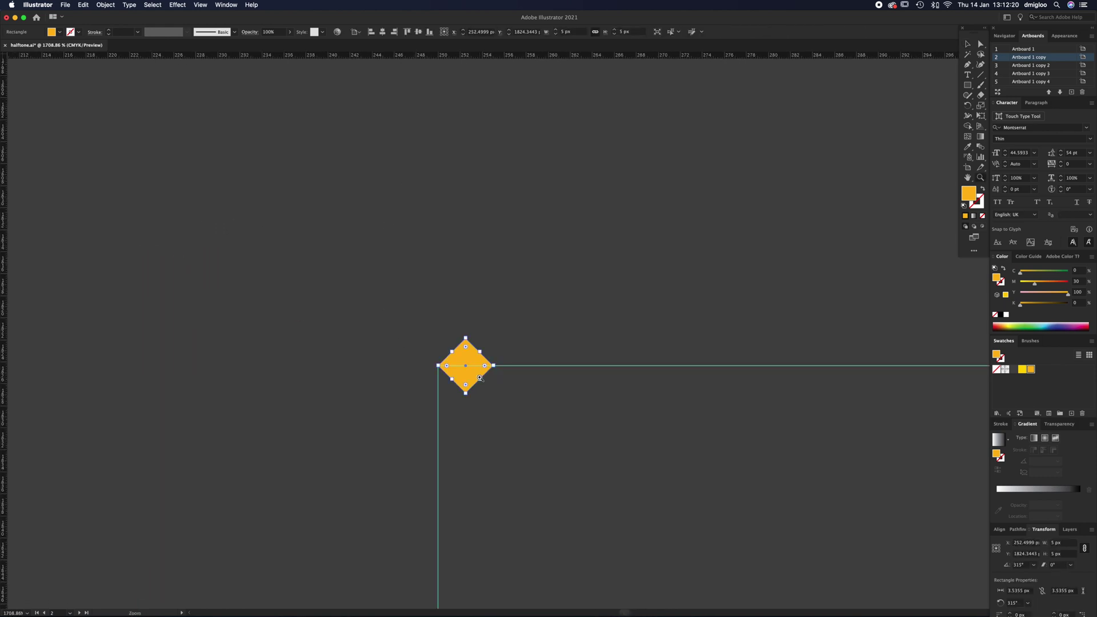
pyautogui.moveTo(466, 367); pyautogui.dragTo(443, 372)
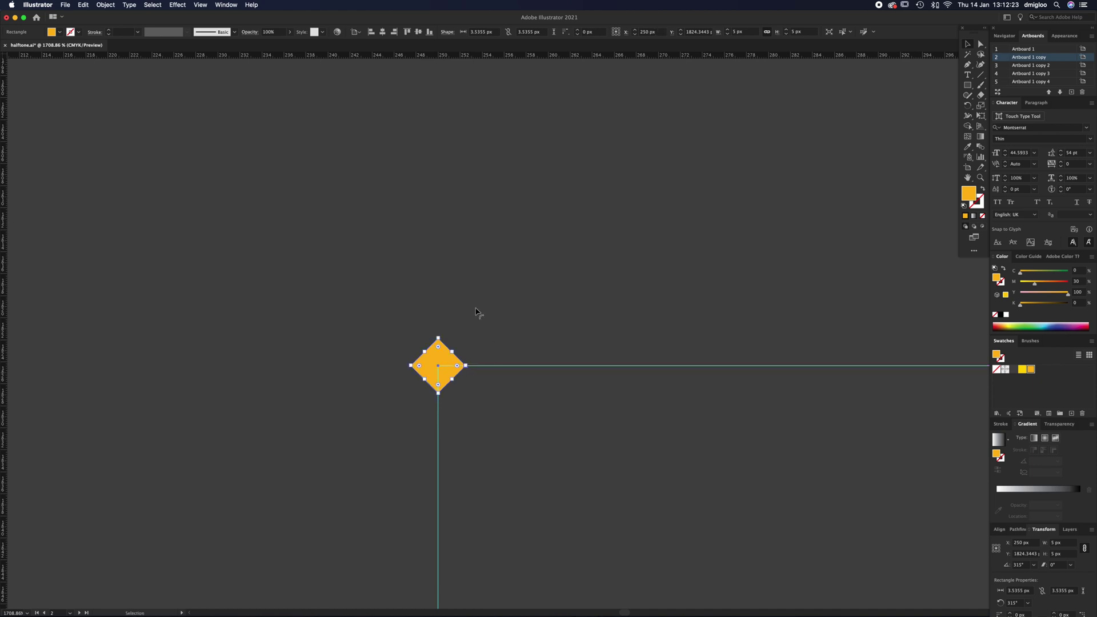
pyautogui.click(225, 5)
pyautogui.moveTo(200, 5)
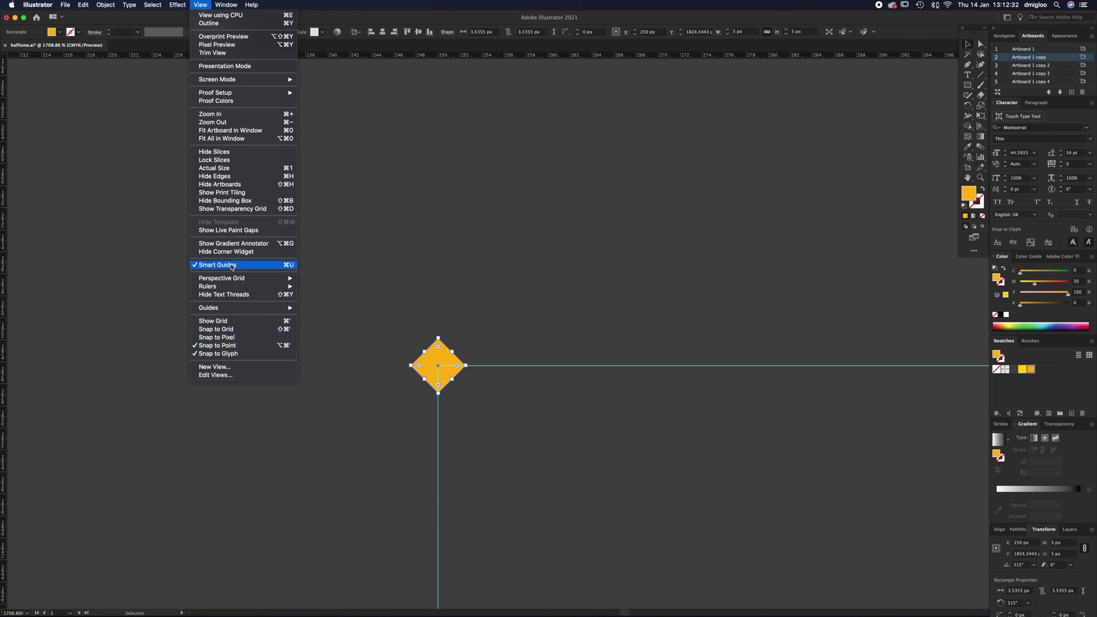
pyautogui.click(504, 338)
pyautogui.click(573, 346)
# Duplicate the small diamond onto the square guide's upper-right corner and deselect the copy
pyautogui.press('z')
pyautogui.keyDown('alt'); pyautogui.click(766, 435); pyautogui.keyUp('alt')
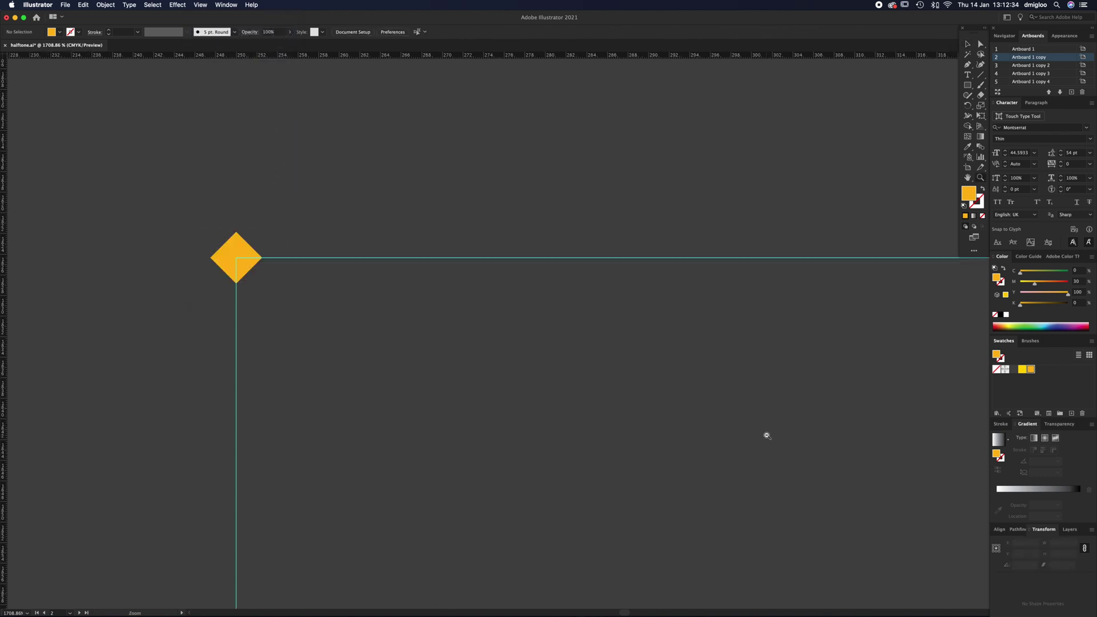
pyautogui.keyDown('alt'); pyautogui.click(766, 435); pyautogui.keyUp('alt')
pyautogui.keyDown('alt'); pyautogui.click(767, 436); pyautogui.keyUp('alt')
pyautogui.keyDown('alt'); pyautogui.click(659, 282); pyautogui.keyUp('alt')
pyautogui.keyDown('alt'); pyautogui.click(653, 306); pyautogui.keyUp('alt')
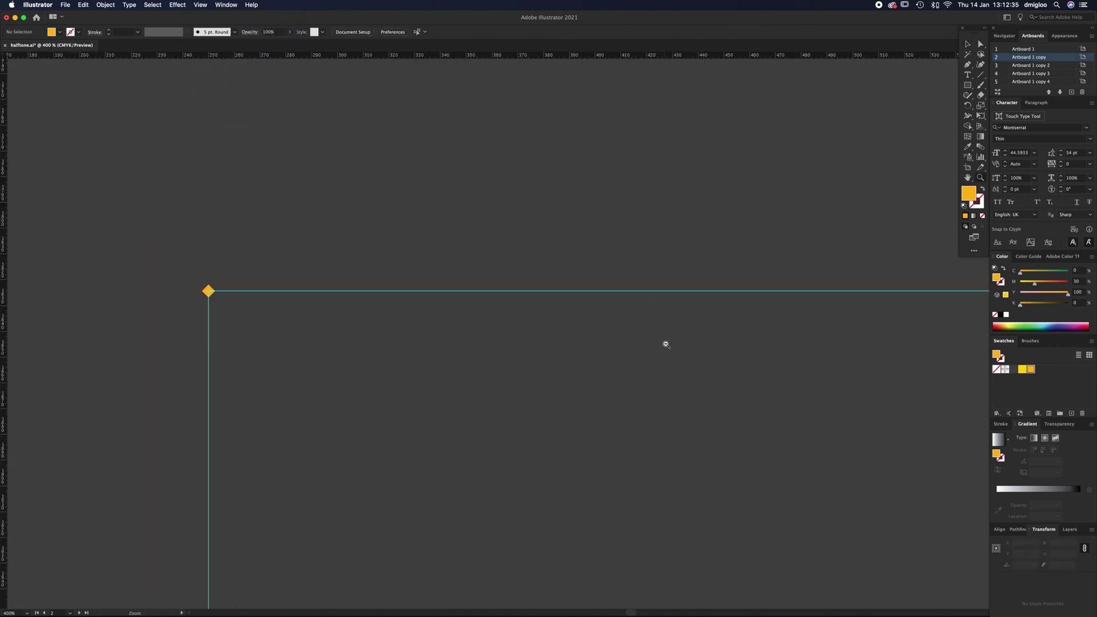
pyautogui.keyDown('alt'); pyautogui.click(709, 409); pyautogui.keyUp('alt')
pyautogui.keyDown('alt'); pyautogui.click(709, 409); pyautogui.keyUp('alt')
pyautogui.click(429, 282)
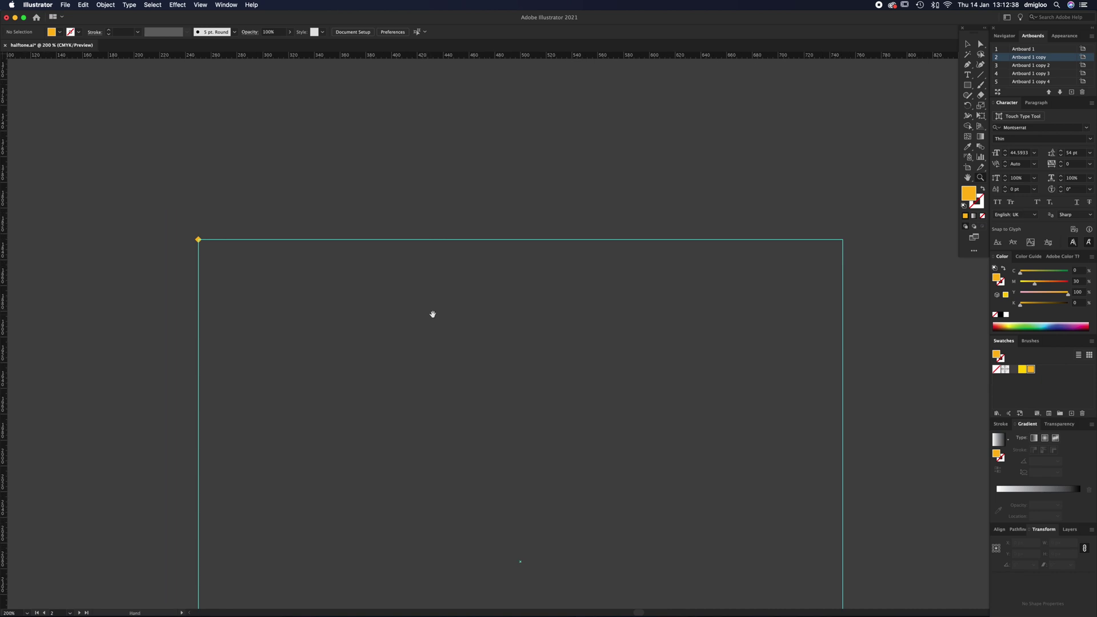
pyautogui.moveTo(446, 294); pyautogui.dragTo(421, 289)
pyautogui.press('v')
pyautogui.click(173, 235)
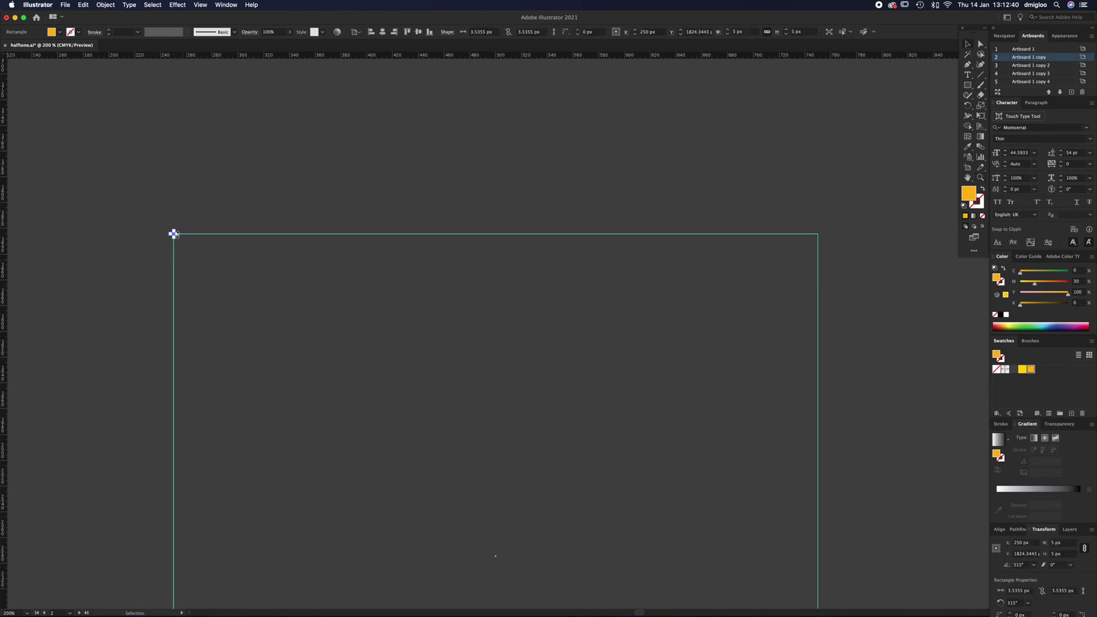
pyautogui.click(241, 311)
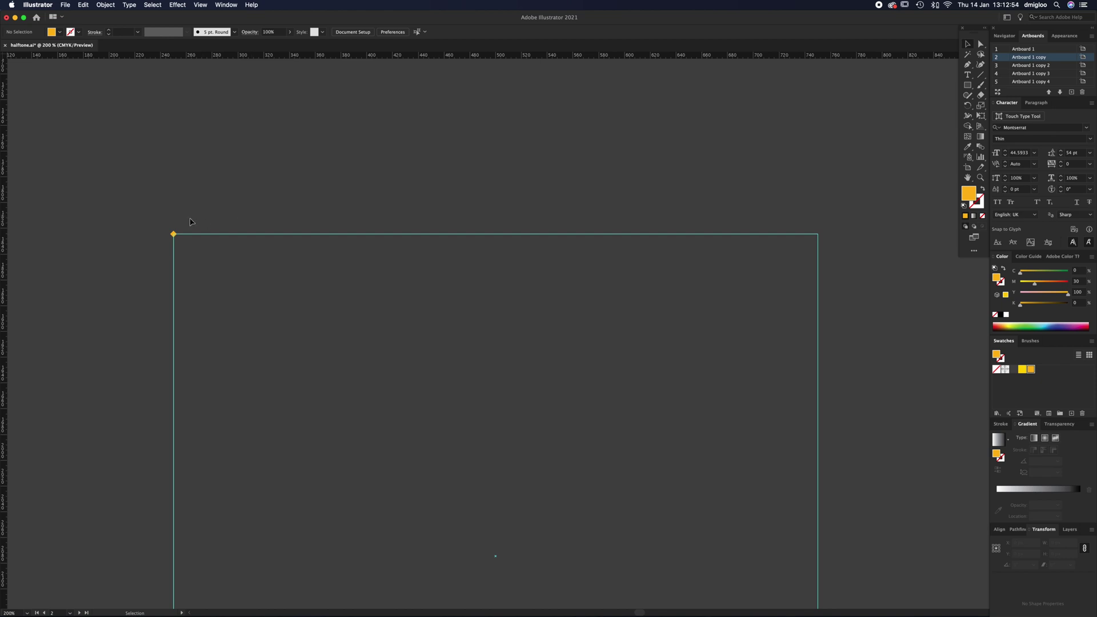
pyautogui.moveTo(173, 234); pyautogui.dragTo(820, 267)
pyautogui.press('Delete')
pyautogui.moveTo(173, 234); pyautogui.dragTo(824, 271)
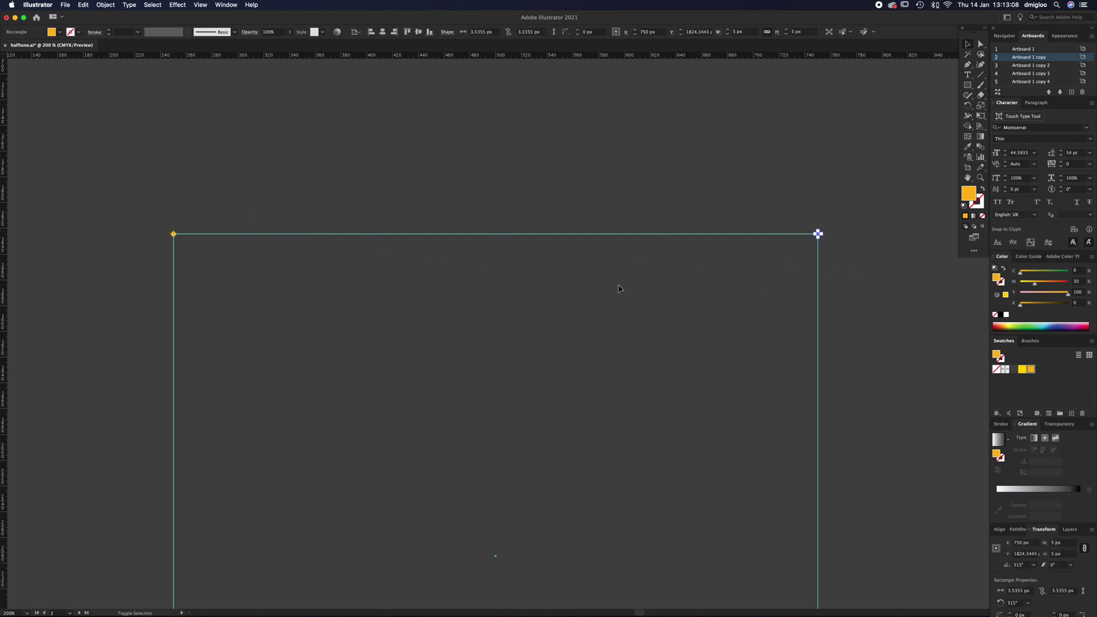
pyautogui.press('z')
pyautogui.keyDown('alt'); pyautogui.click(555, 449); pyautogui.keyUp('alt')
pyautogui.keyDown('alt'); pyautogui.click(555, 449); pyautogui.keyUp('alt')
pyautogui.moveTo(561, 405); pyautogui.dragTo(603, 400)
pyautogui.press('v')
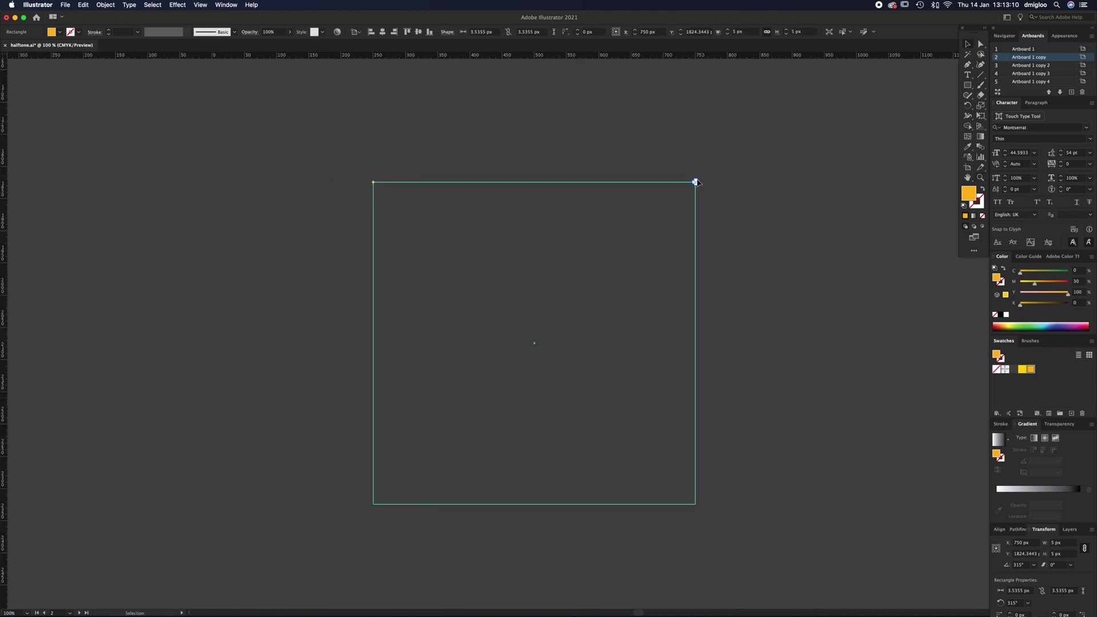
pyautogui.click(718, 203)
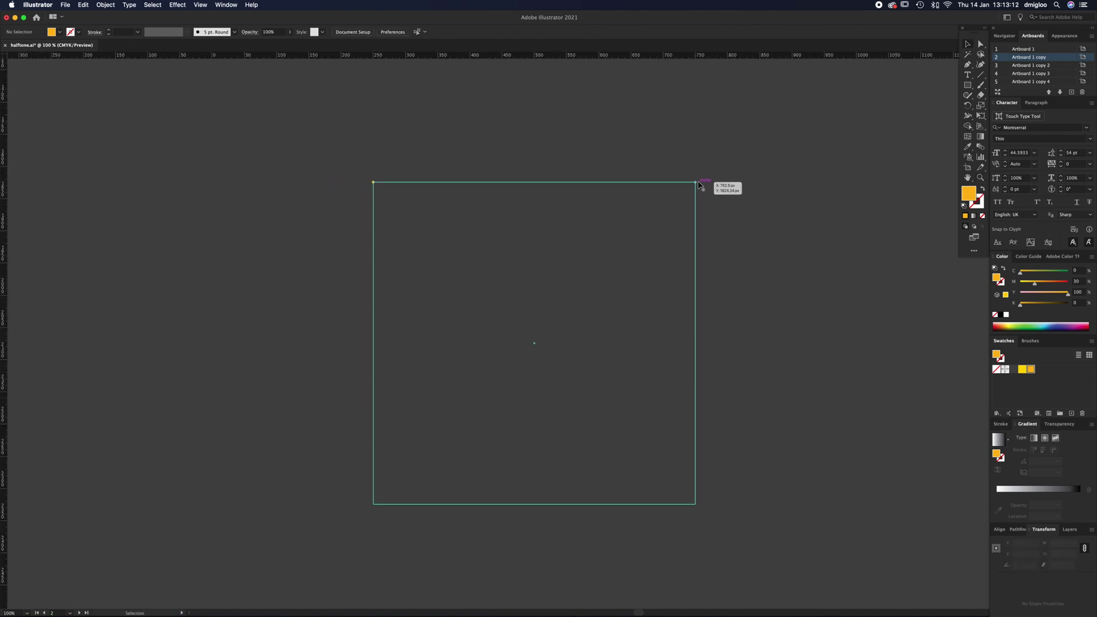
# Inspect up close how the small diamond is centred on the square guide's upper-left corner
pyautogui.press('super+a')
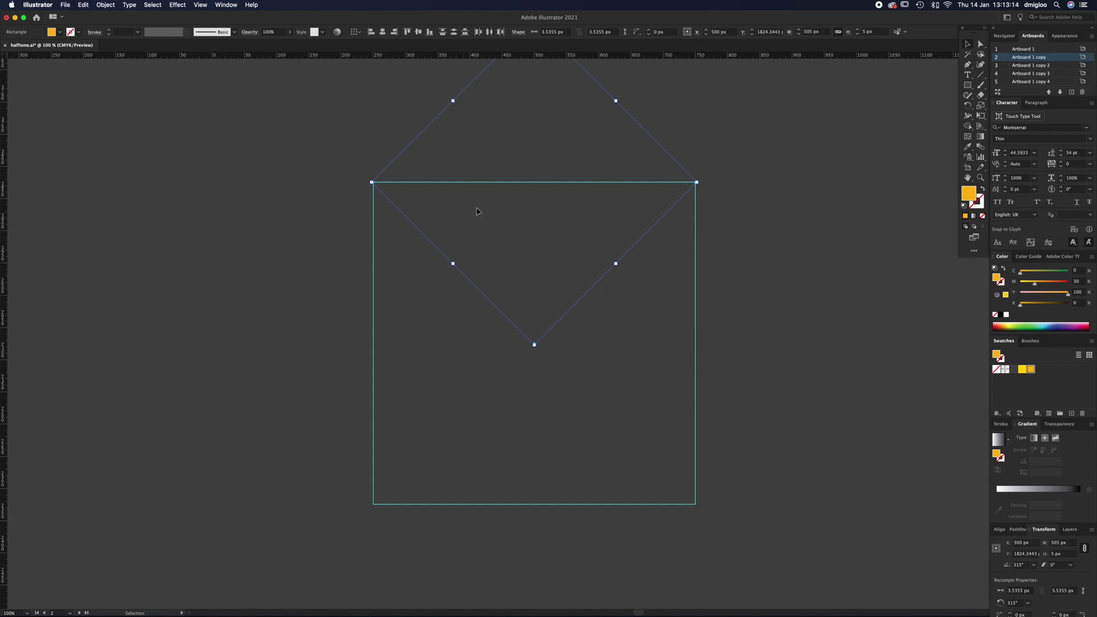
pyautogui.click(478, 211)
pyautogui.press('z')
pyautogui.moveTo(364, 188); pyautogui.dragTo(644, 135)
pyautogui.moveTo(538, 110); pyautogui.dragTo(528, 322)
pyautogui.click(493, 307)
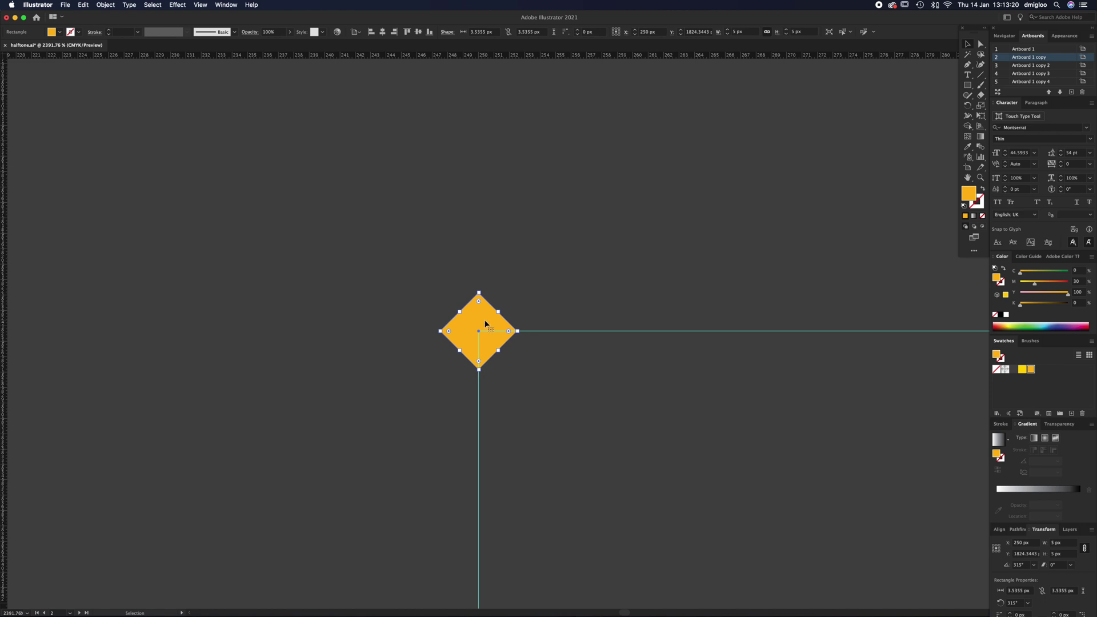
pyautogui.click(719, 423)
pyautogui.scroll(-9, 715, 433)
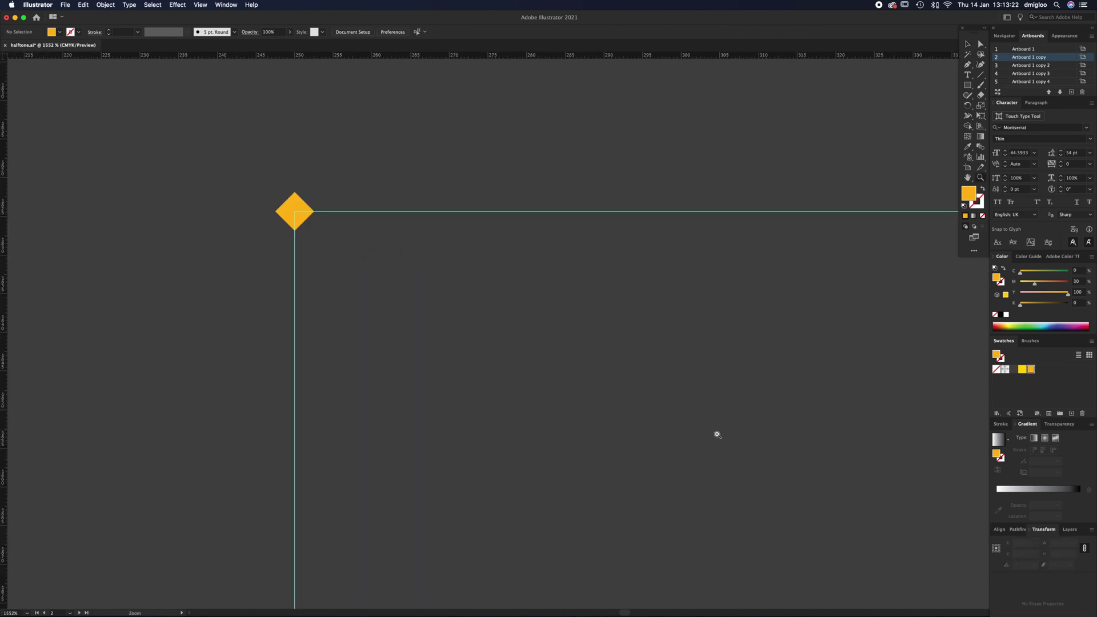
pyautogui.scroll(-2, 611, 421)
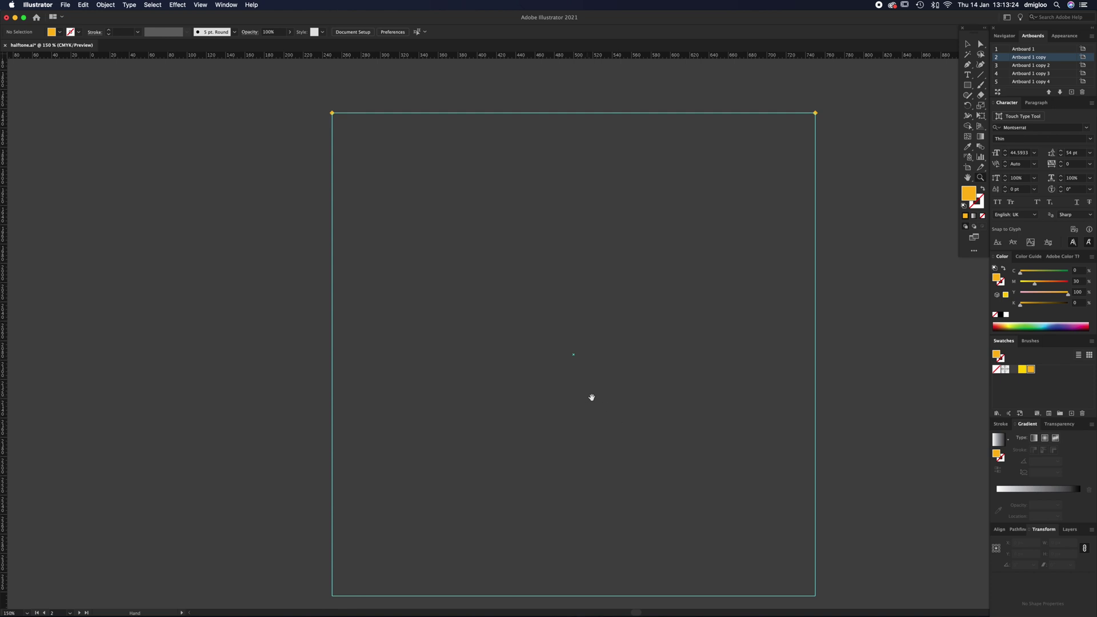
# Duplicate the two upper diamonds straight down onto the square guide's lower corners and deselect the copies
pyautogui.press('v')
pyautogui.moveTo(343, 106); pyautogui.dragTo(838, 168)
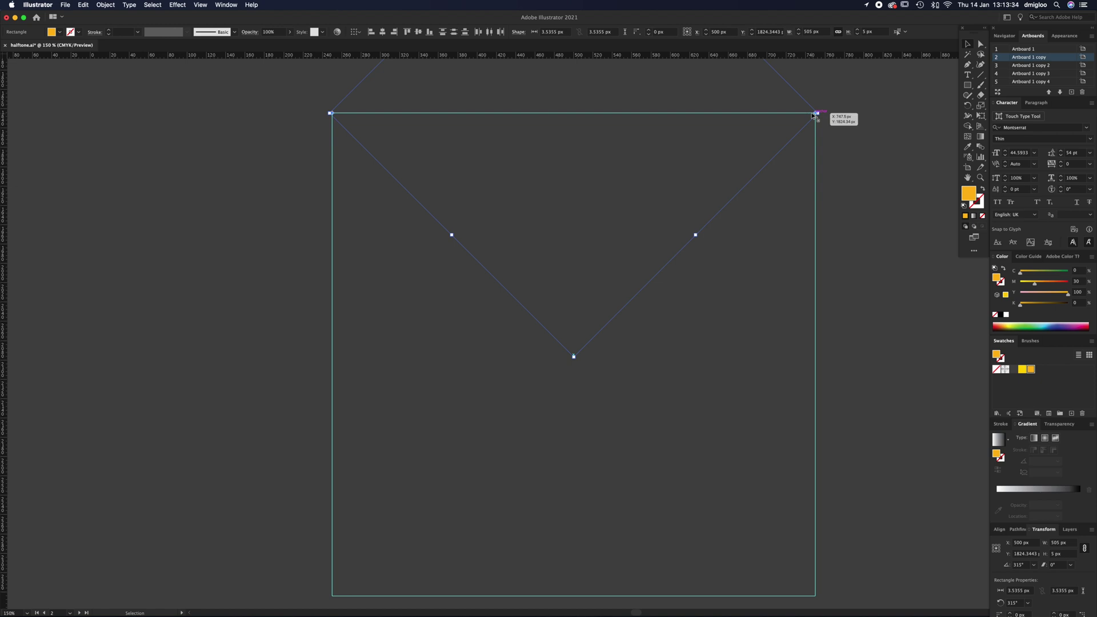
pyautogui.moveTo(816, 112); pyautogui.dragTo(840, 594)
pyautogui.click(847, 578)
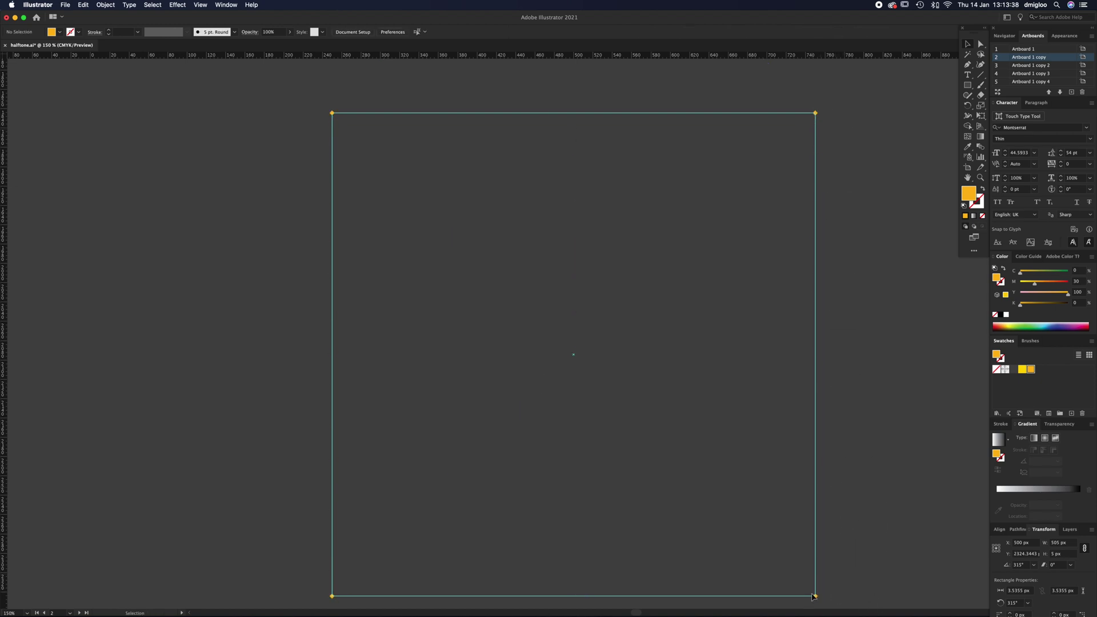
# Set the lower-right corner diamond's width and height to 20 px
pyautogui.press('space')
pyautogui.moveTo(777, 541); pyautogui.dragTo(728, 289)
pyautogui.click(767, 344)
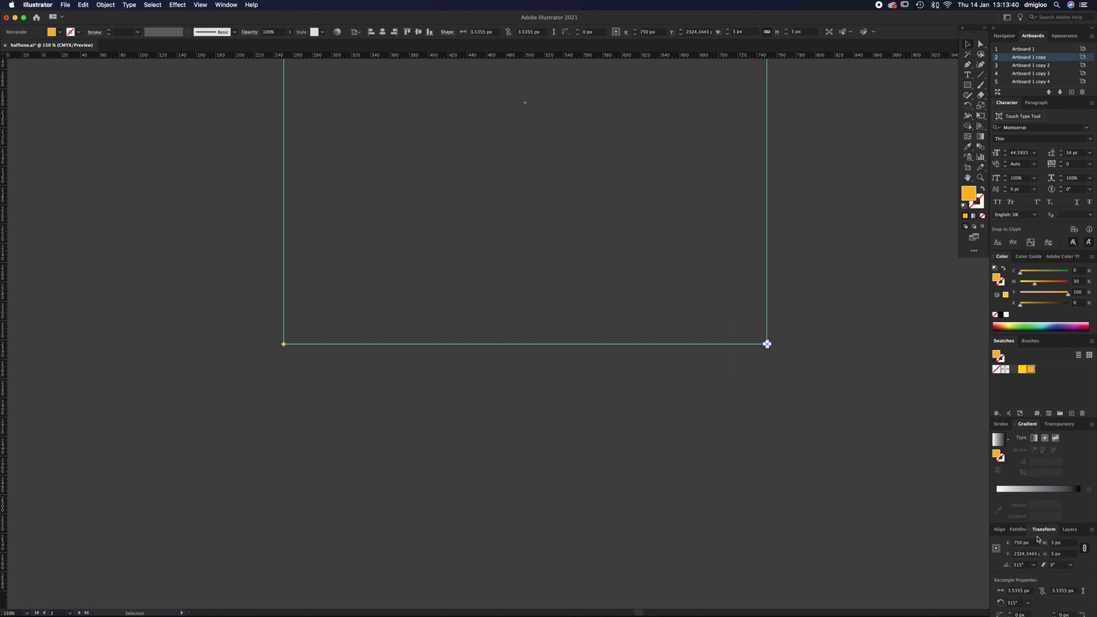
pyautogui.click(1045, 547)
pyautogui.write('20')
pyautogui.press('Return')
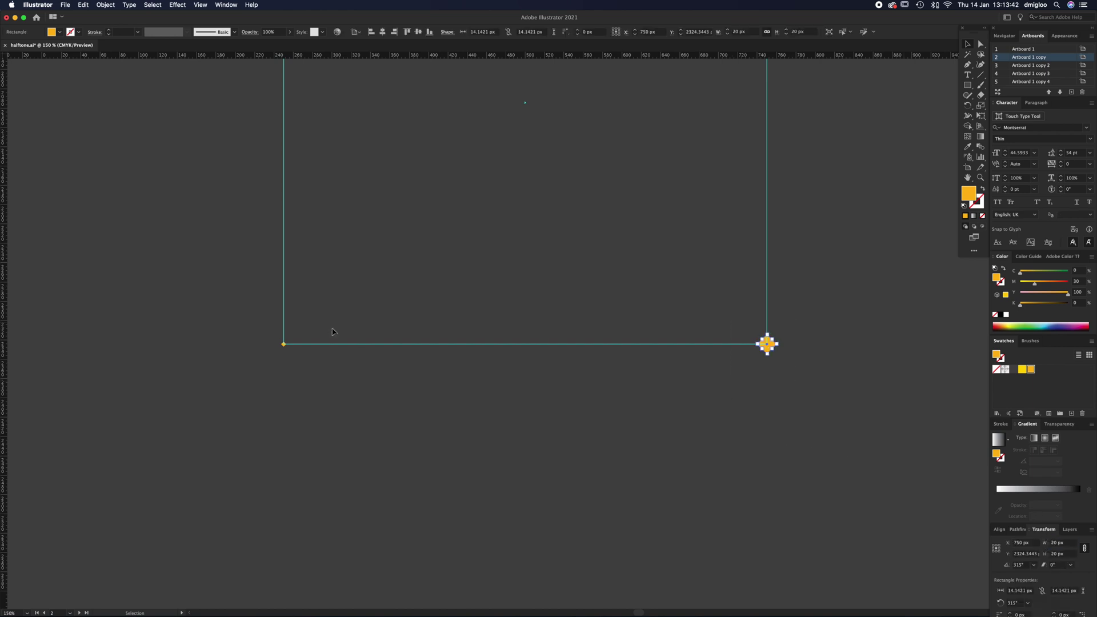
# Set the lower-left corner diamond's width and height to 20 px and deselect it
pyautogui.press('cmd+z')
pyautogui.click(1045, 544)
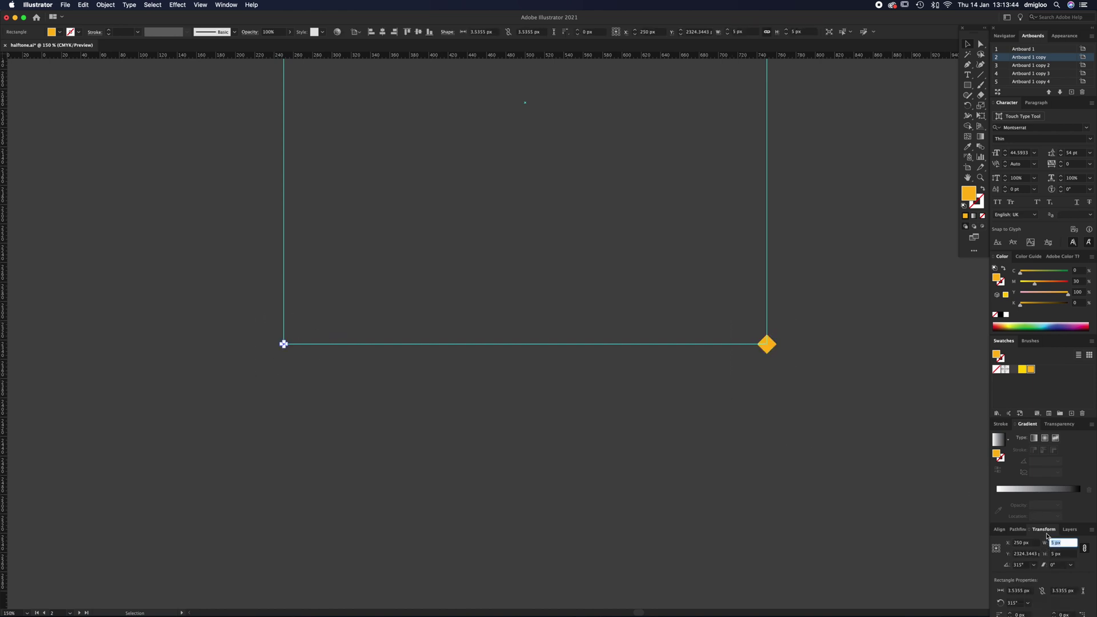
pyautogui.write('20')
pyautogui.press('Return')
pyautogui.click(541, 277)
# Make a blend between the two 20 px diamonds on the square guide's lower corners
pyautogui.press('z')
pyautogui.moveTo(517, 278); pyautogui.dragTo(532, 341)
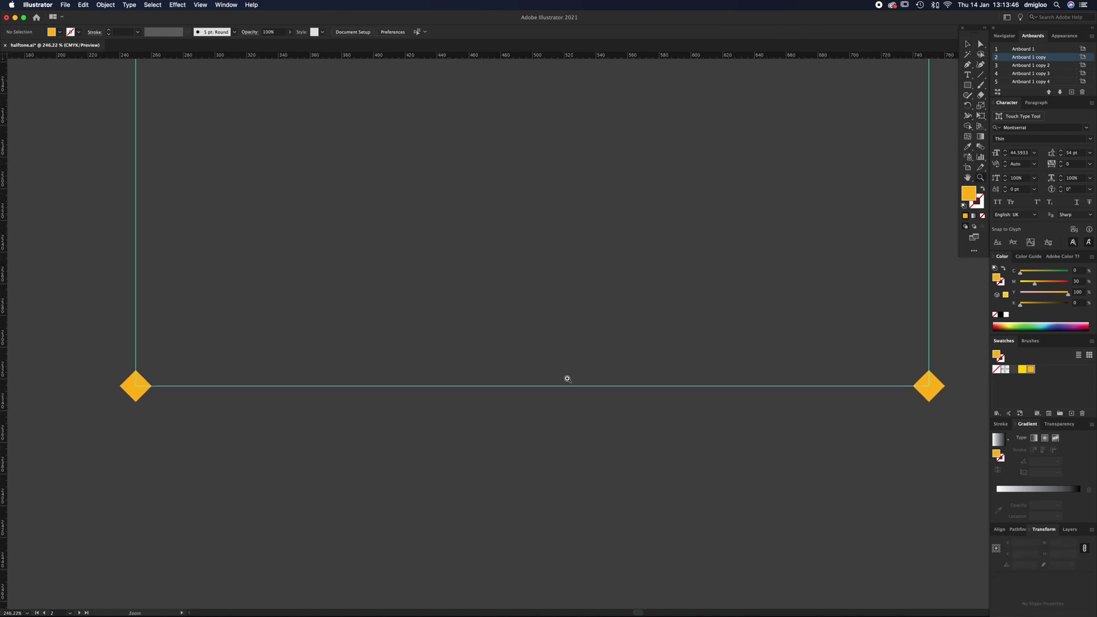
pyautogui.press('cmd+1')
pyautogui.moveTo(549, 292); pyautogui.dragTo(547, 318)
pyautogui.press('v')
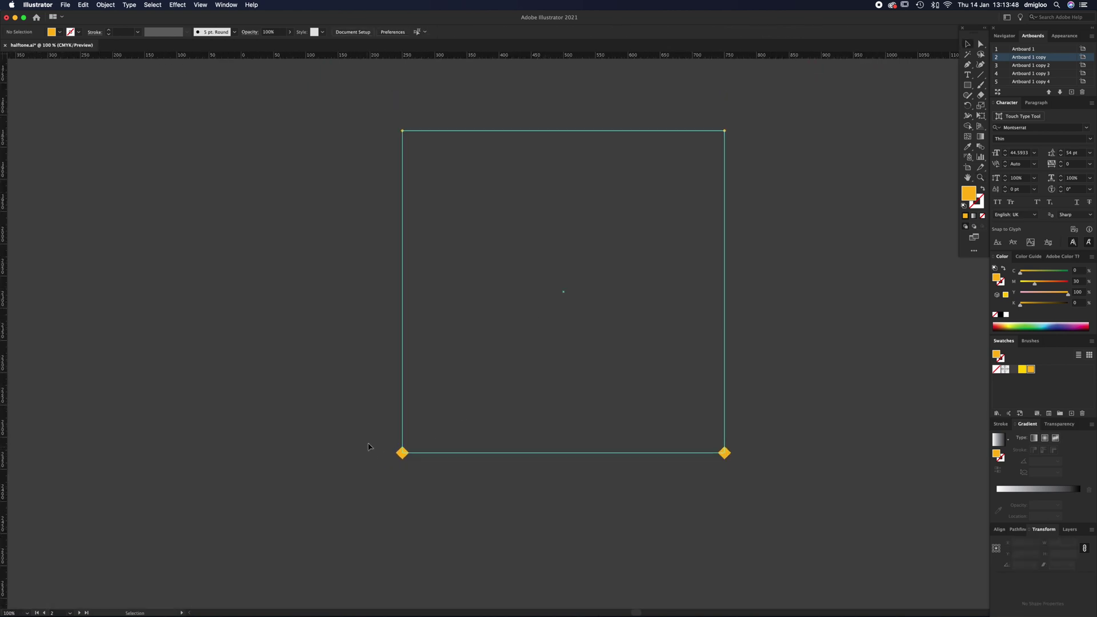
pyautogui.moveTo(752, 496); pyautogui.dragTo(763, 493)
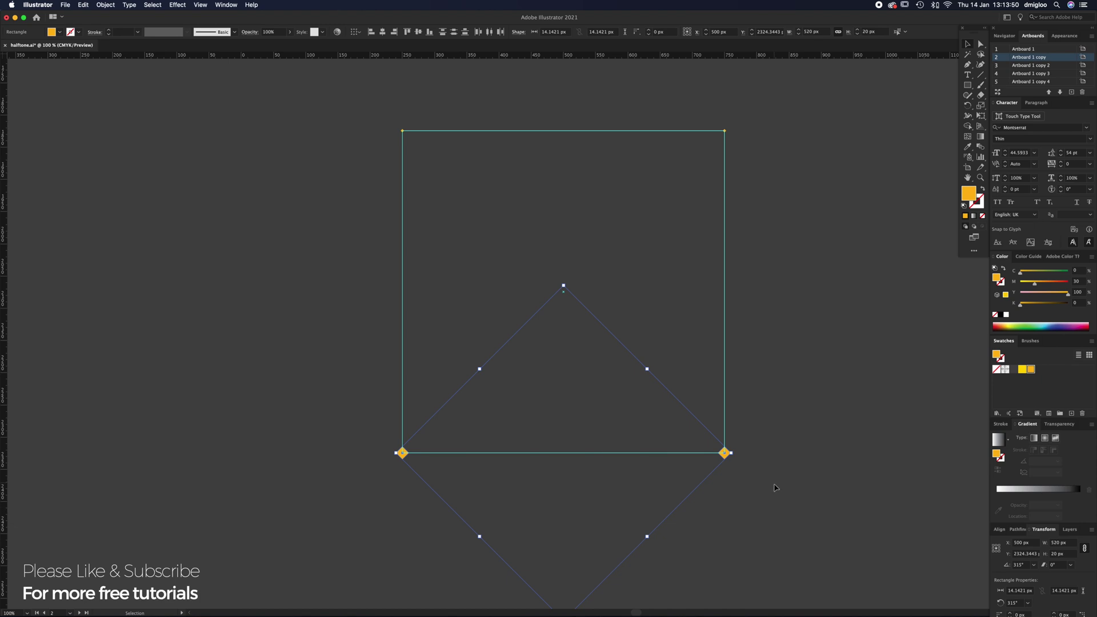
pyautogui.click(83, 5)
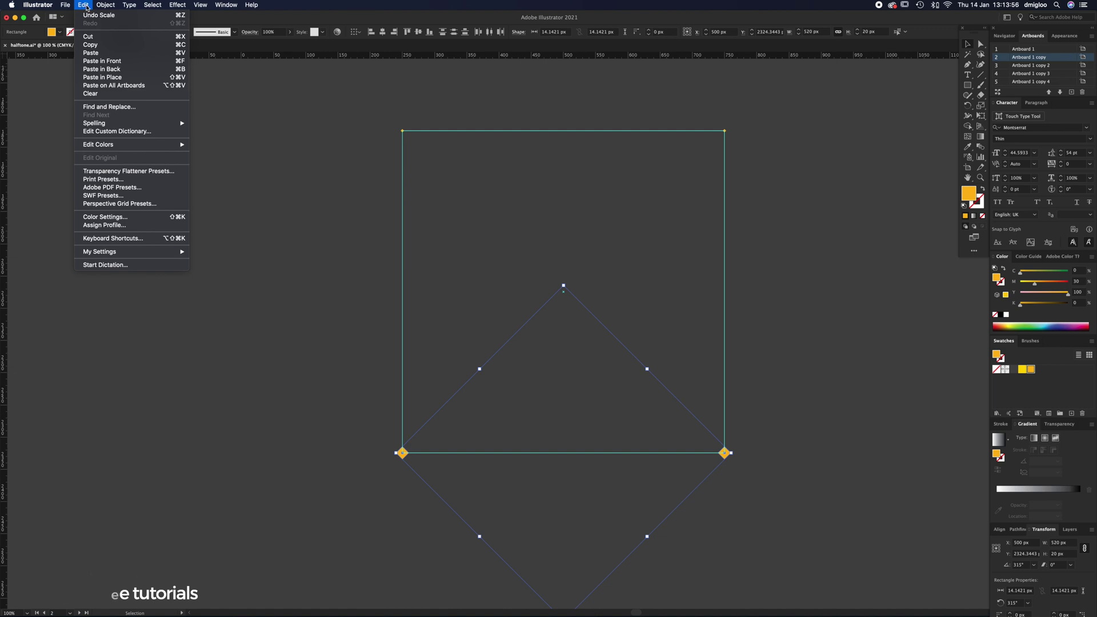
pyautogui.moveTo(99, 4)
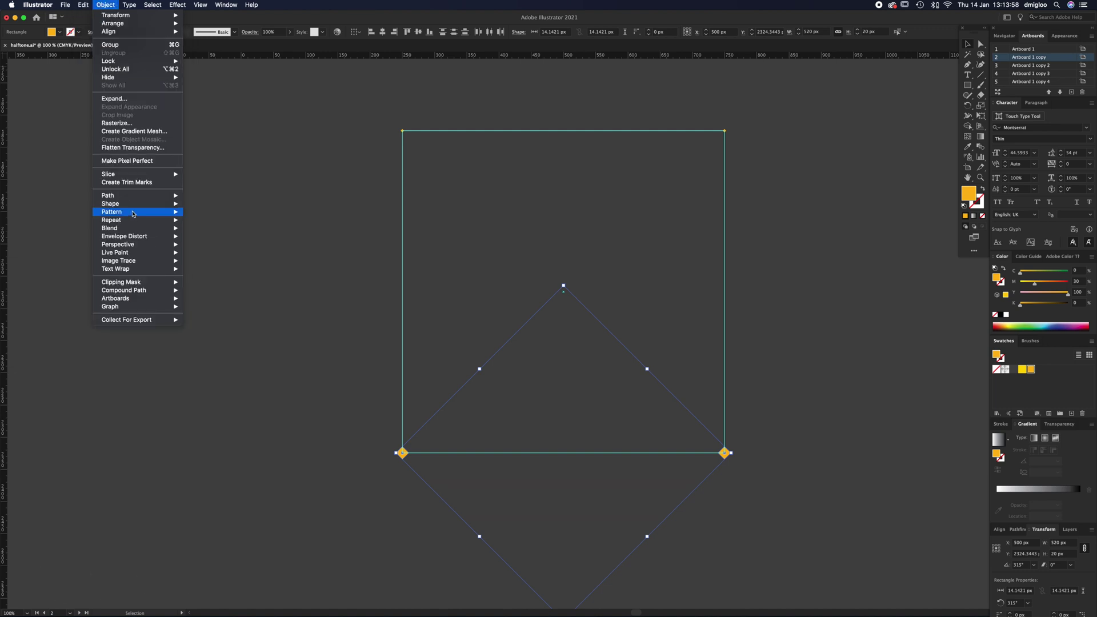
pyautogui.moveTo(146, 229)
pyautogui.click(216, 231)
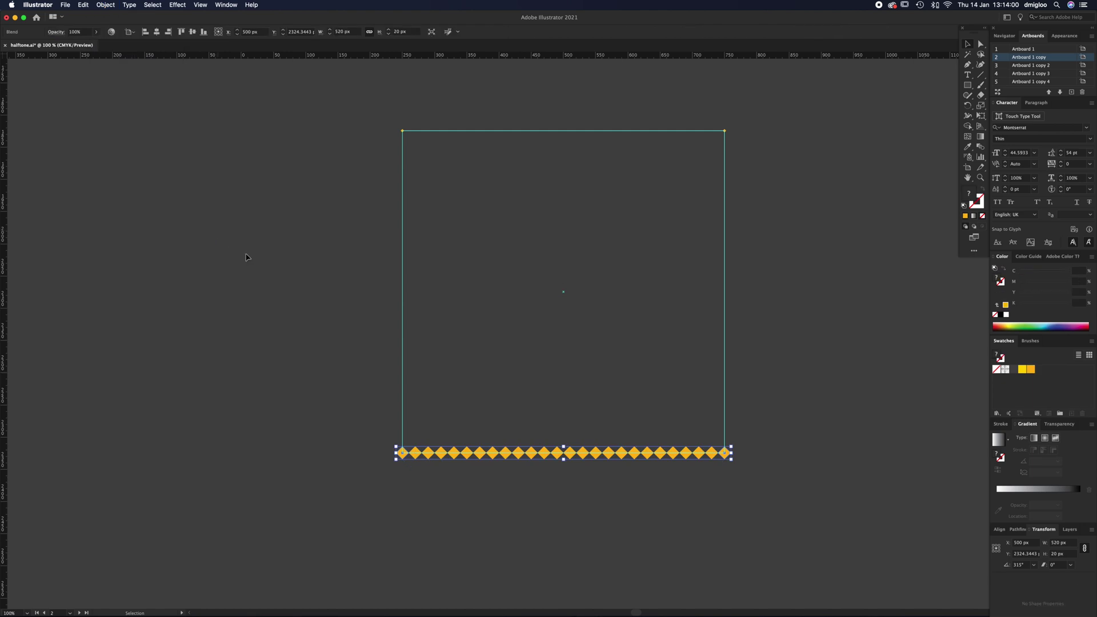
# Set the lower diamond blend's spacing to Specified Steps with 23 steps
pyautogui.click(106, 5)
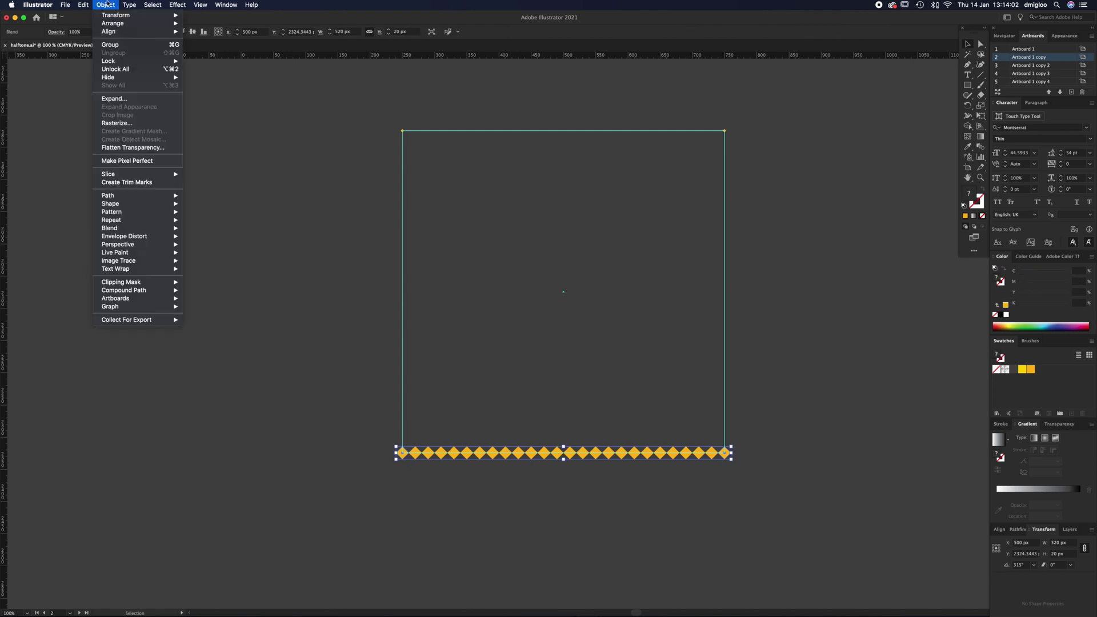
pyautogui.moveTo(160, 228)
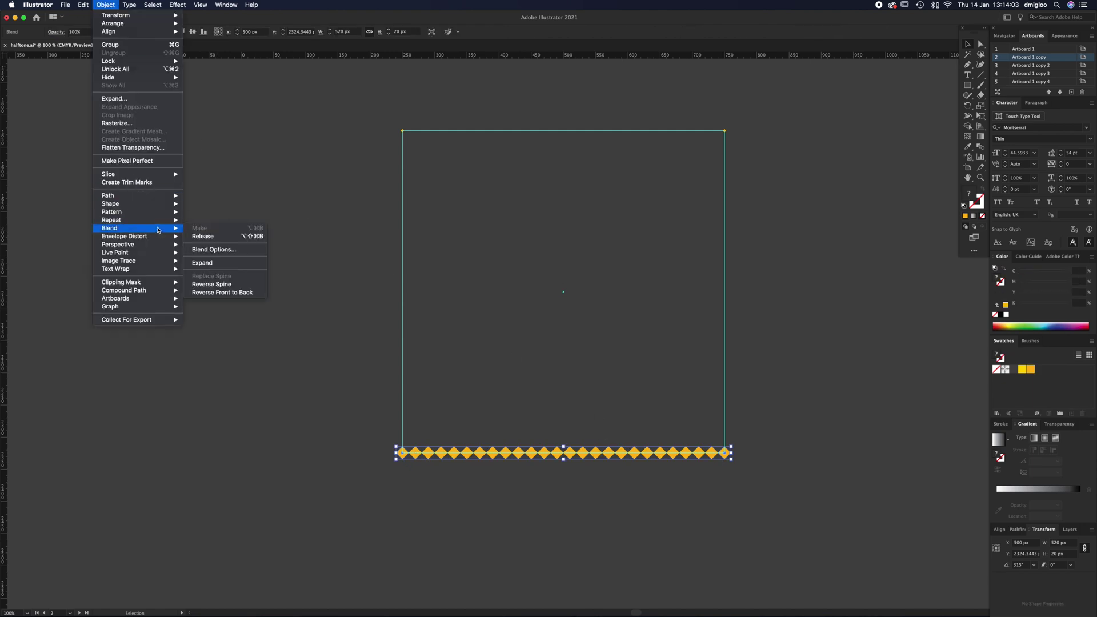
pyautogui.click(222, 250)
pyautogui.click(821, 326)
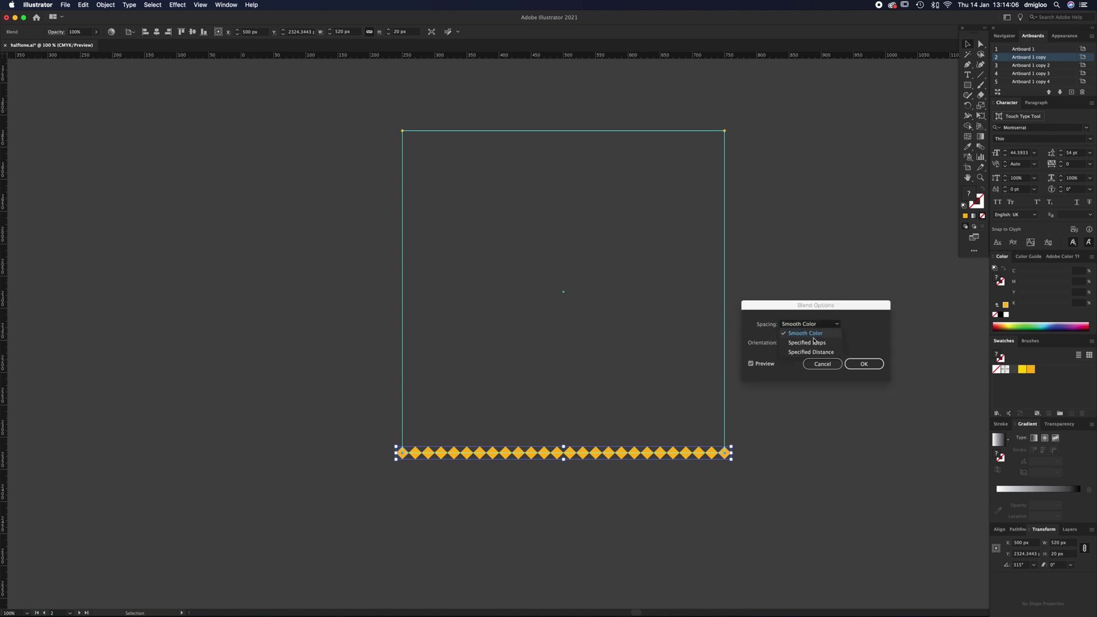
pyautogui.click(810, 338)
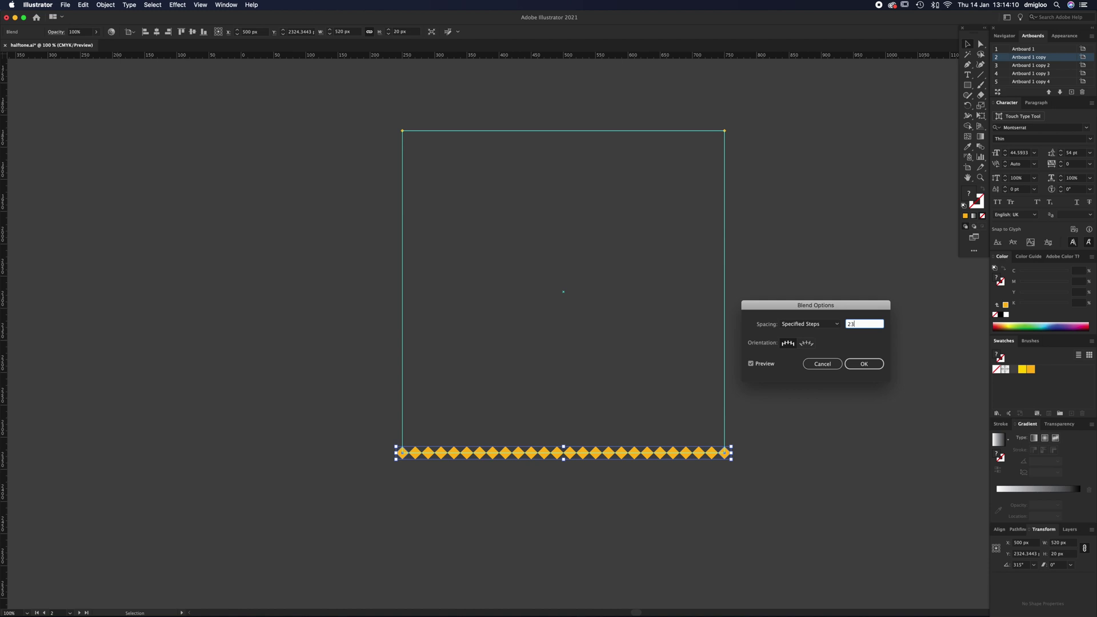
pyautogui.press('Tab')
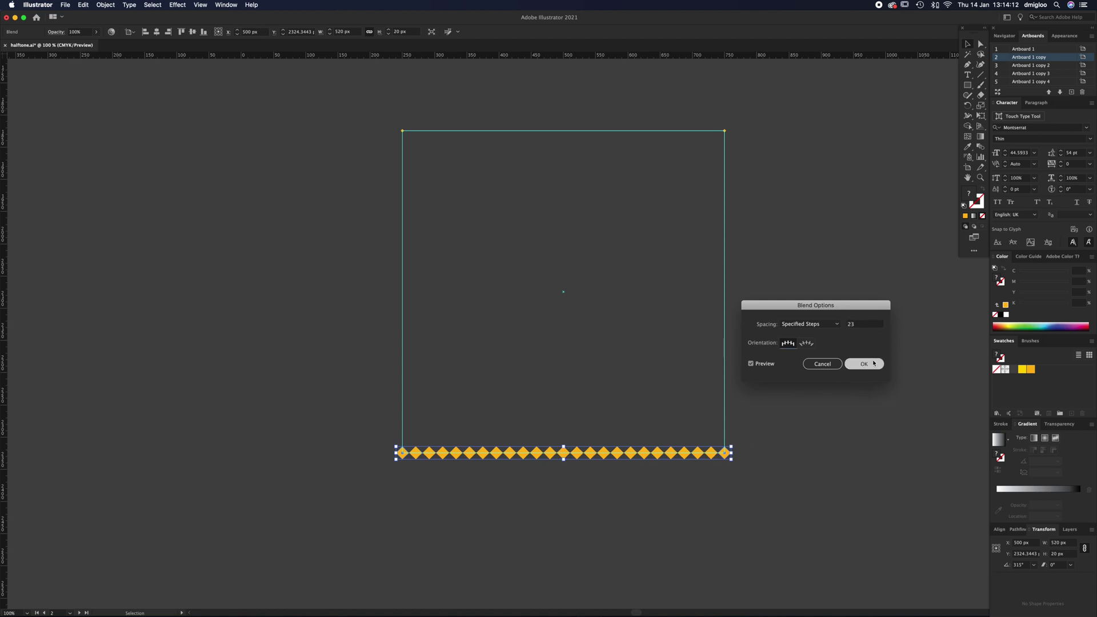
pyautogui.click(865, 364)
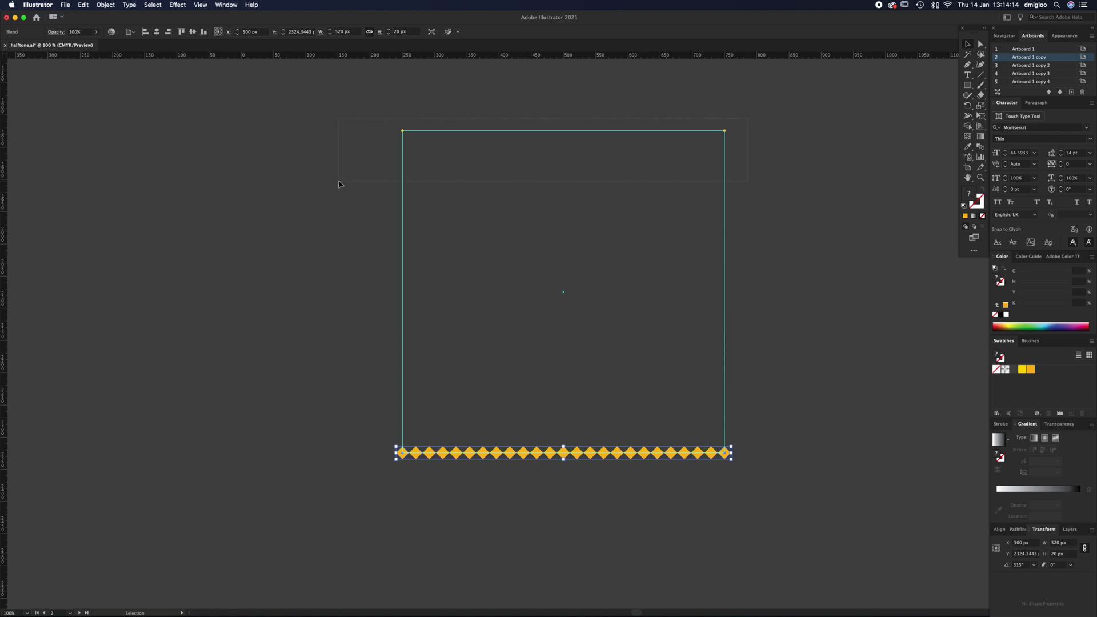
# Blend the two 5 px diamonds on the guide's upper corners using 23 Specified Steps, and deselect the row
pyautogui.moveTo(339, 182); pyautogui.dragTo(339, 186)
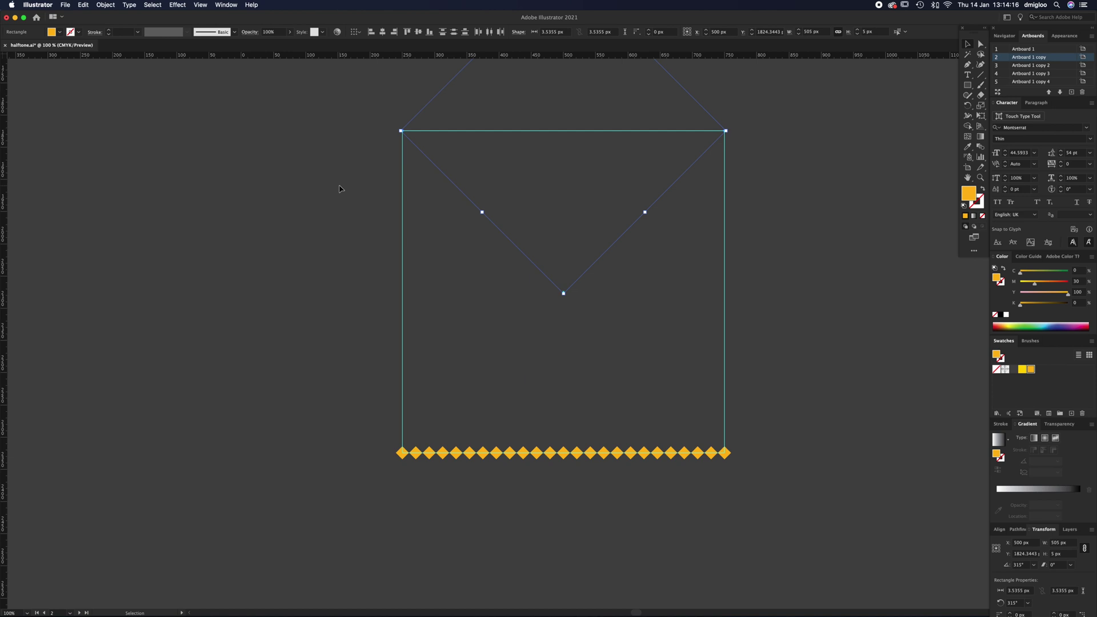
pyautogui.press('alt+super+b')
pyautogui.click(105, 5)
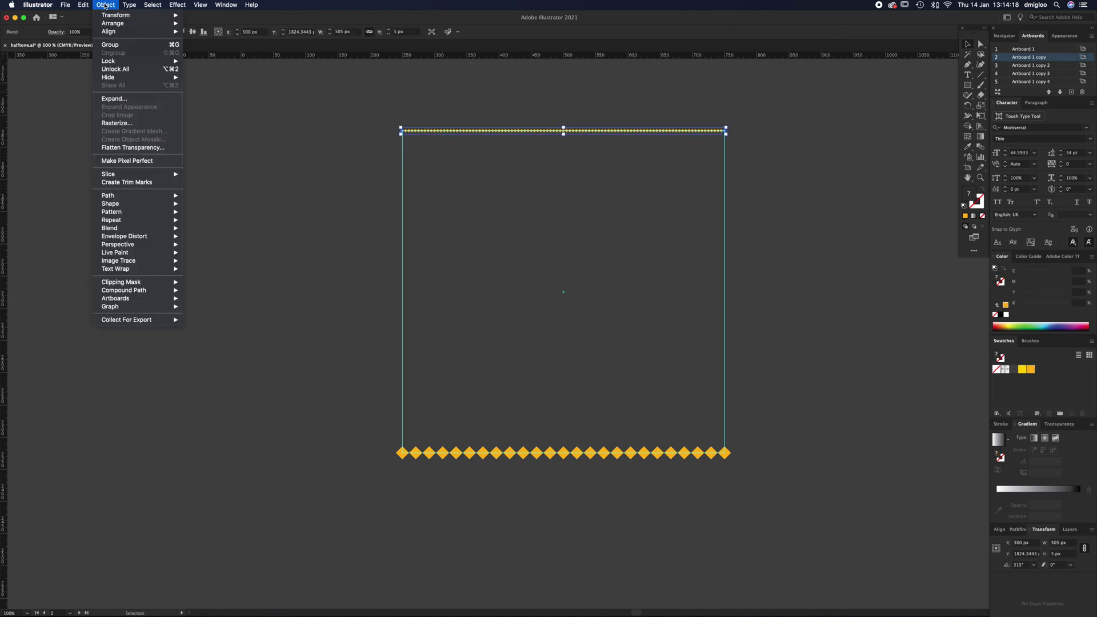
pyautogui.moveTo(149, 229)
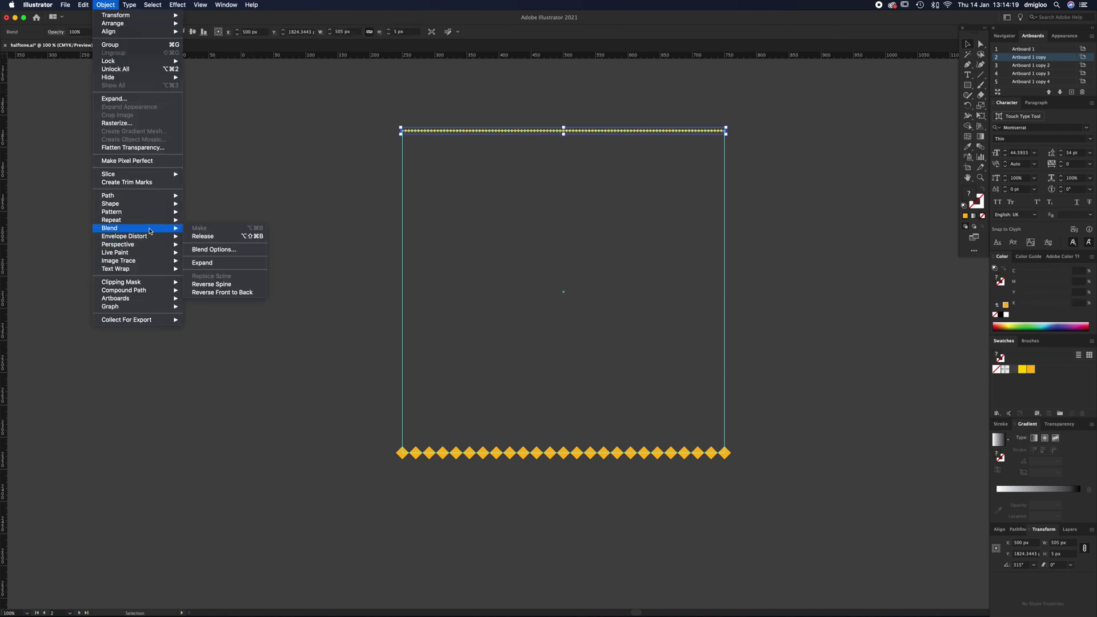
pyautogui.click(219, 250)
pyautogui.click(809, 325)
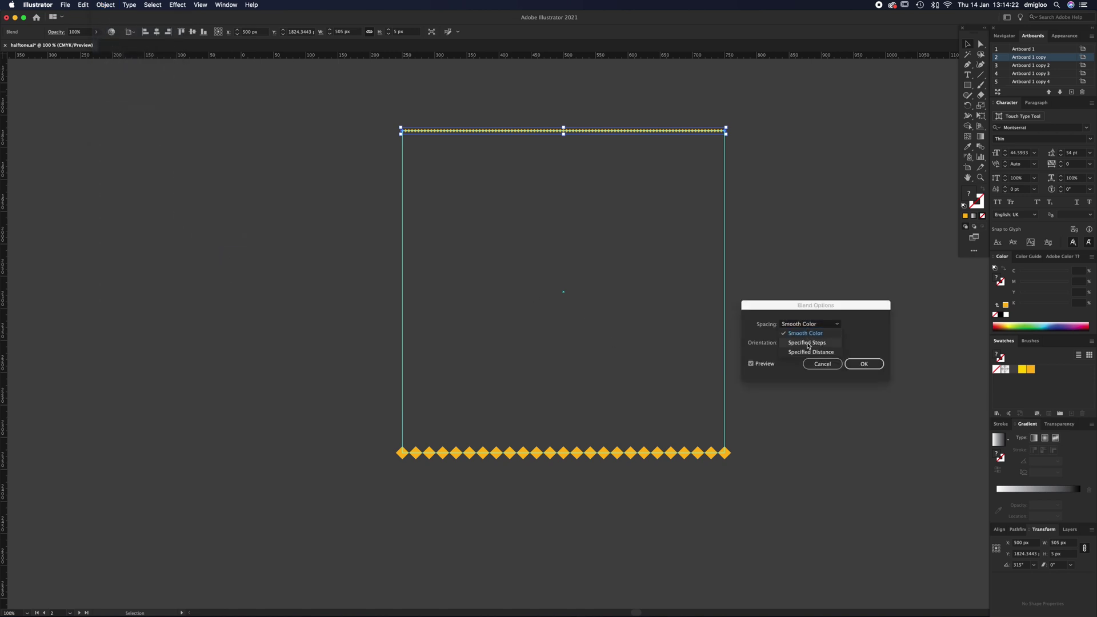
pyautogui.click(806, 343)
pyautogui.write('23')
pyautogui.press('Return')
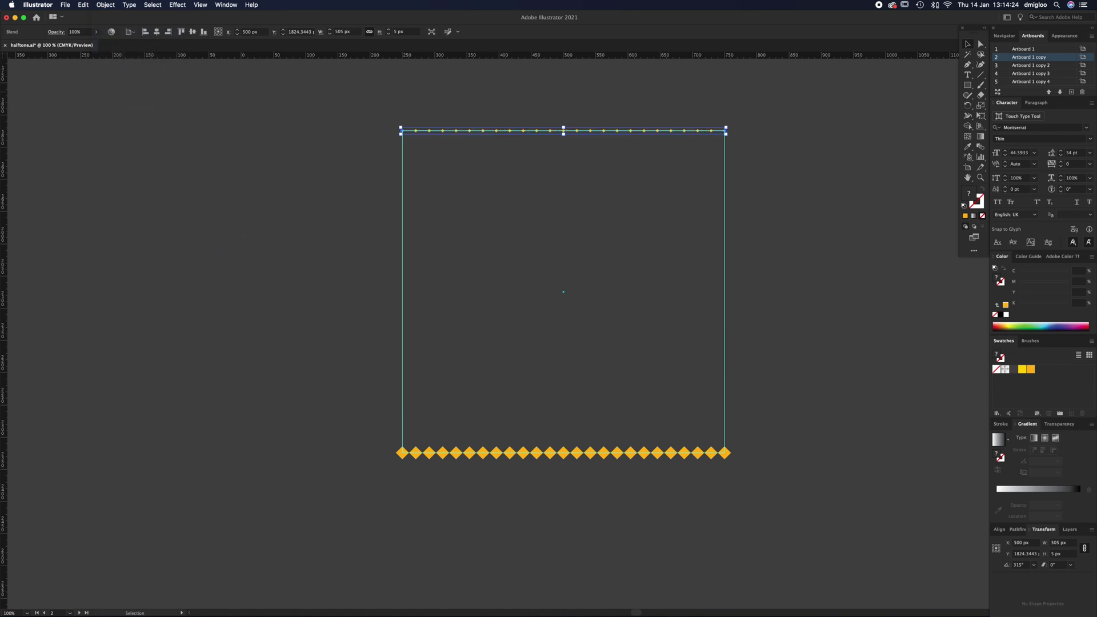
pyautogui.click(663, 292)
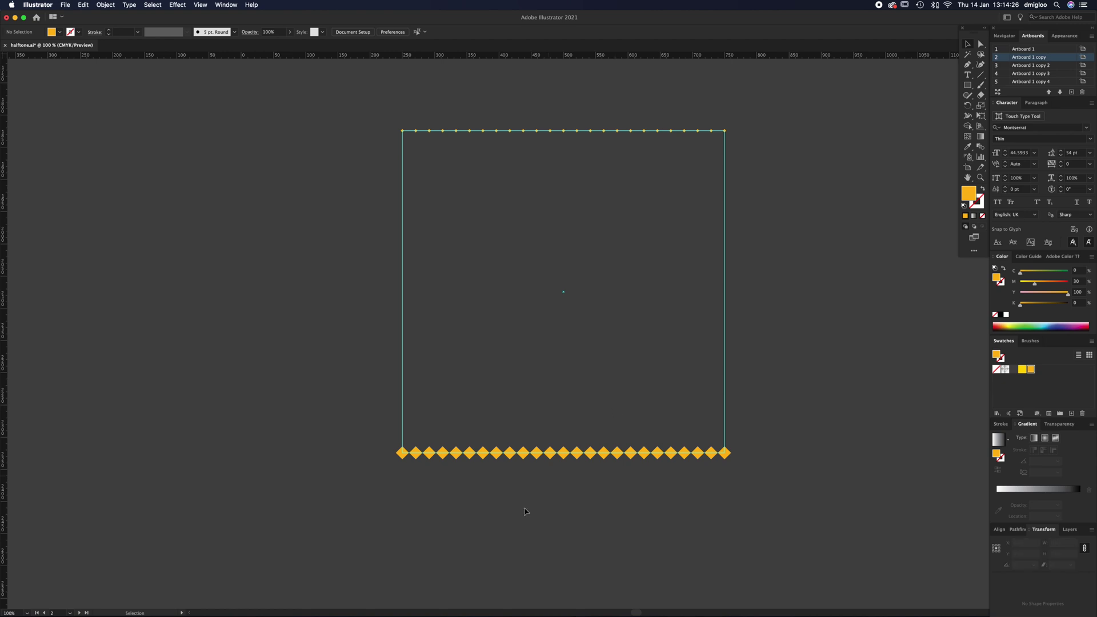
# Expand the upper and lower diamond blends with Object and Fill enabled, and deselect them
pyautogui.moveTo(587, 355); pyautogui.dragTo(678, 122)
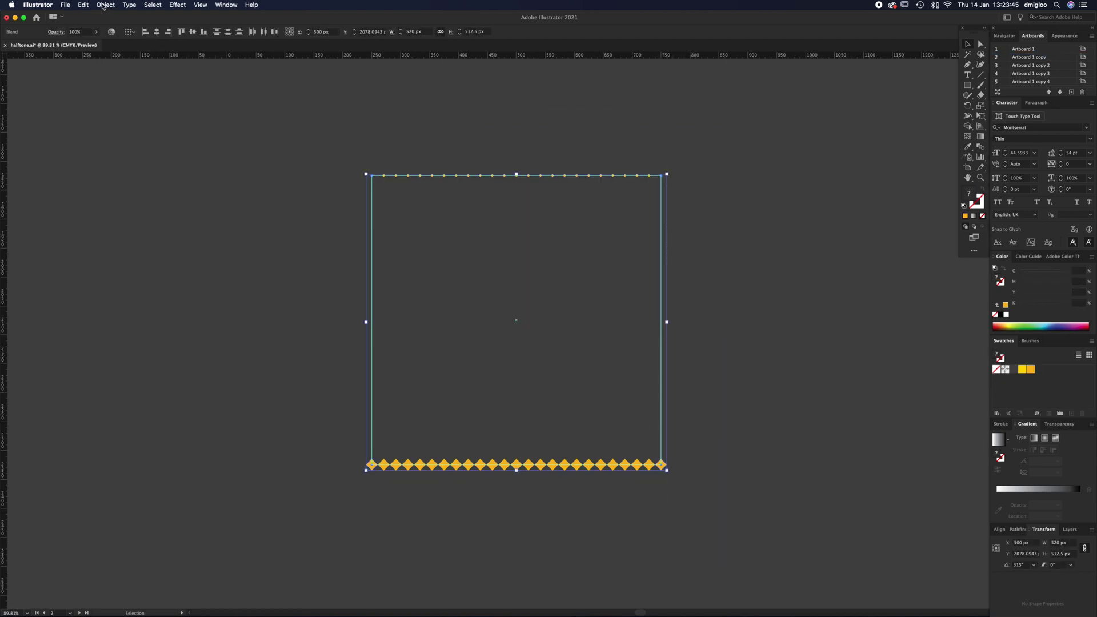
pyautogui.click(109, 5)
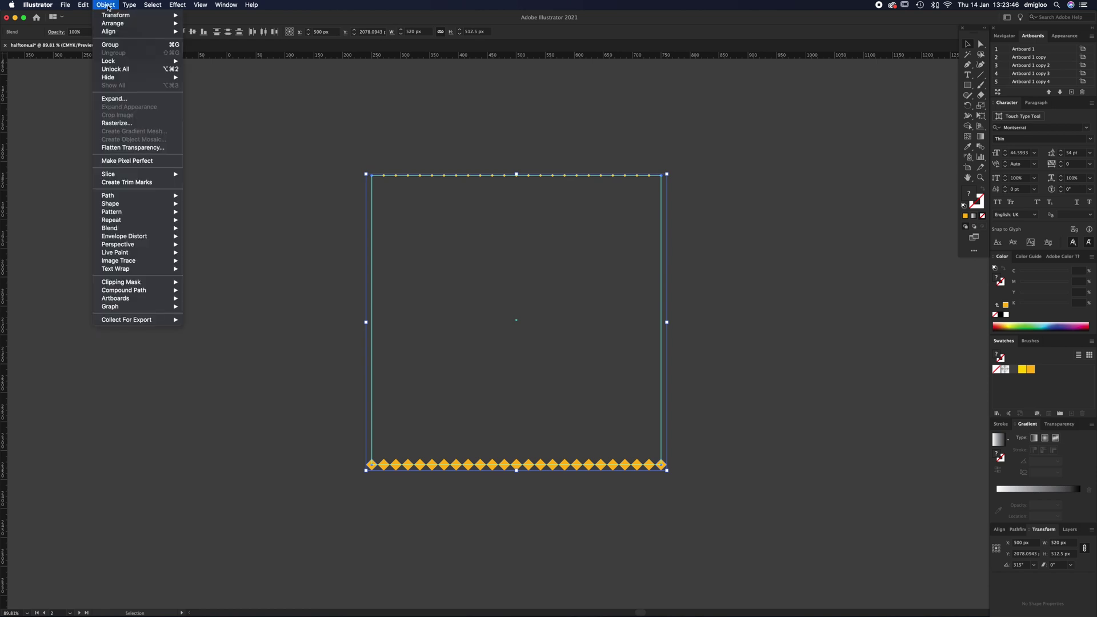
pyautogui.click(117, 99)
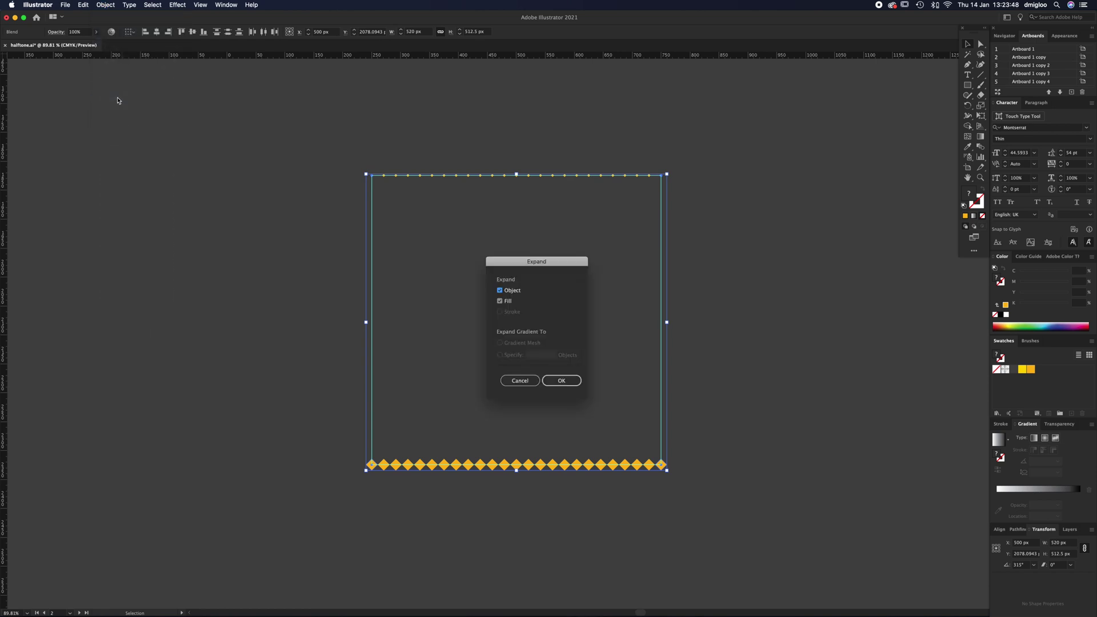
pyautogui.click(559, 381)
pyautogui.click(516, 421)
# Test the expanded lower row by moving one diamond up out of it, and undo the move
pyautogui.press('z')
pyautogui.moveTo(472, 474); pyautogui.dragTo(545, 385)
pyautogui.press('a')
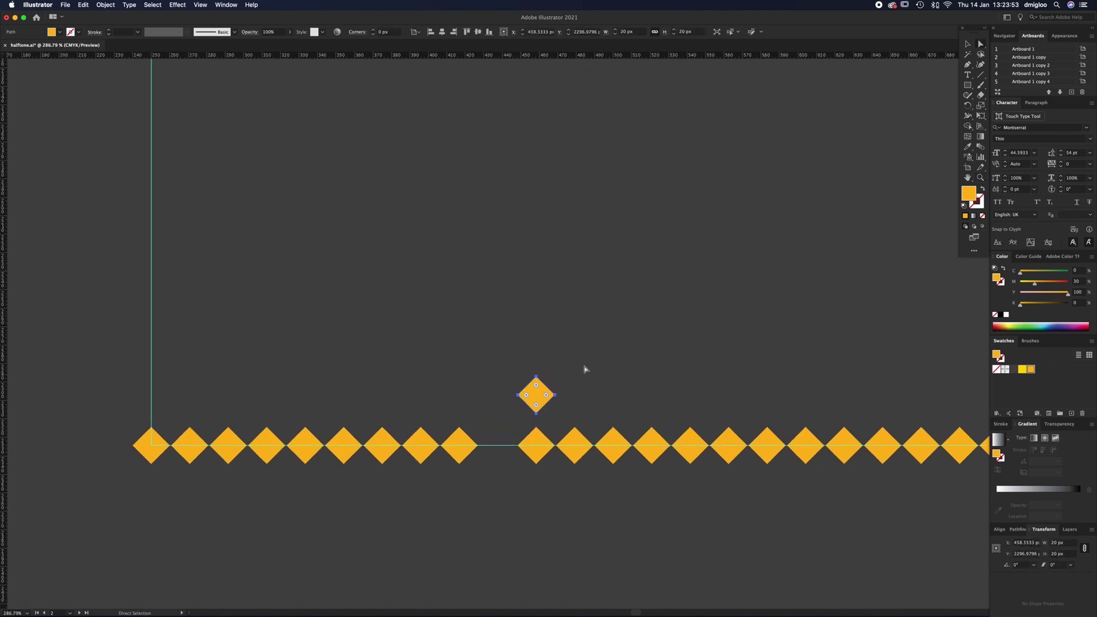
pyautogui.hotkey('ctrl', 'z')
pyautogui.press('z')
pyautogui.keyDown('alt'); pyautogui.click(548, 289); pyautogui.keyUp('alt')
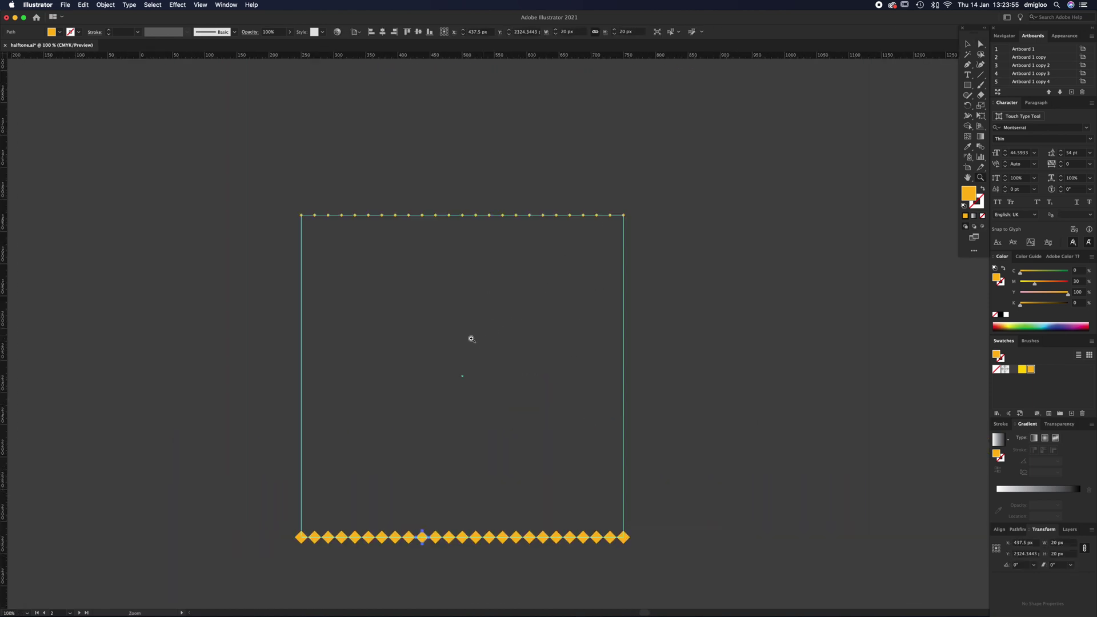
# Clear the square guide from view around the two diamond rows
pyautogui.press('v')
pyautogui.moveTo(348, 314); pyautogui.dragTo(394, 249)
pyautogui.click(302, 317)
pyautogui.click(303, 319)
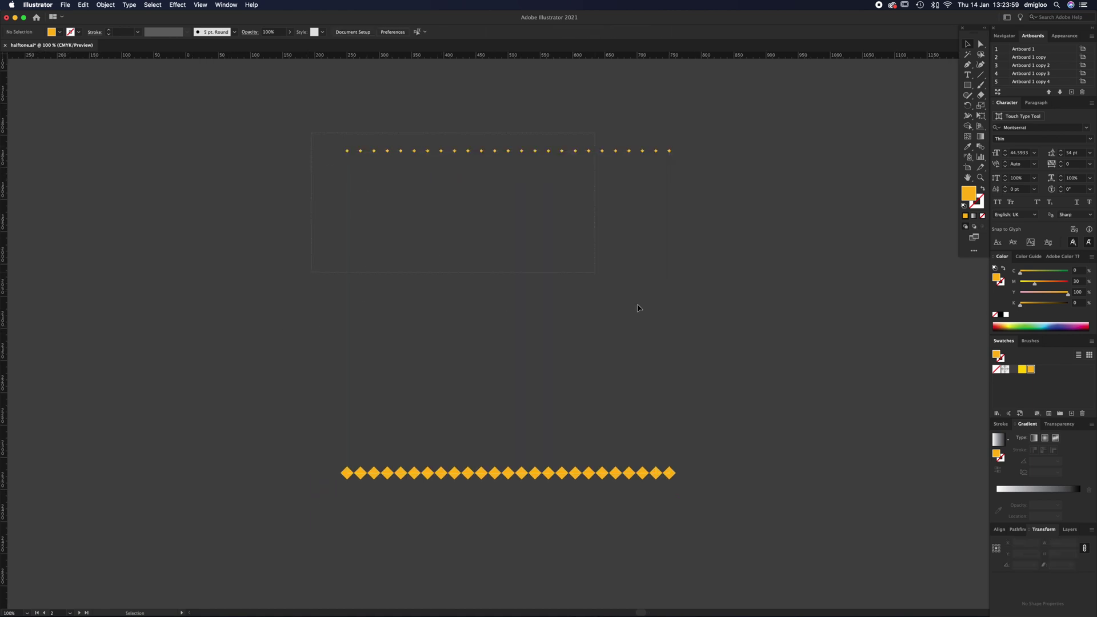
# Make a blend between the expanded upper row of small diamonds and the lower row of large diamonds
pyautogui.moveTo(638, 308); pyautogui.dragTo(777, 555)
pyautogui.click(107, 4)
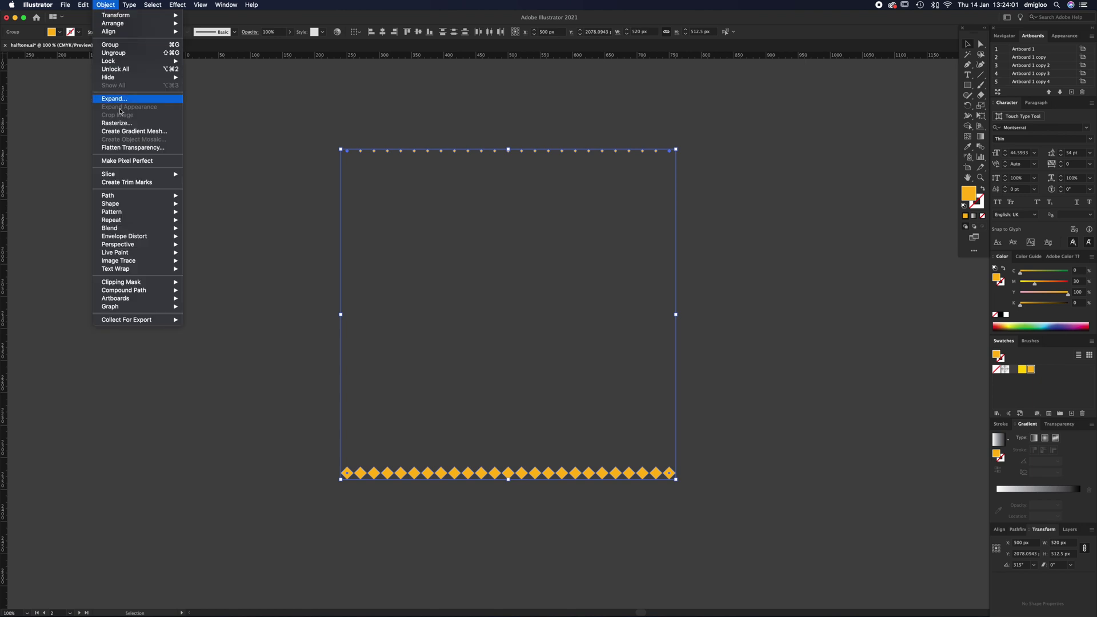
pyautogui.click(205, 229)
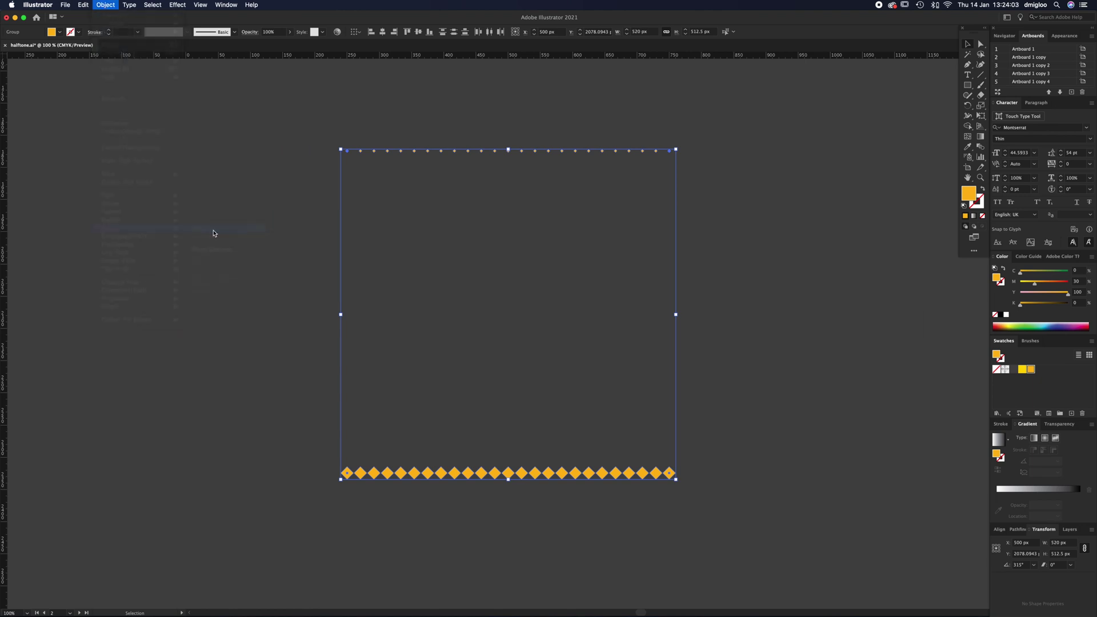
# Change the spacing of the blend between the two diamond rows to Specified Steps, with the rows spaced as far apart as the columns
pyautogui.click(105, 5)
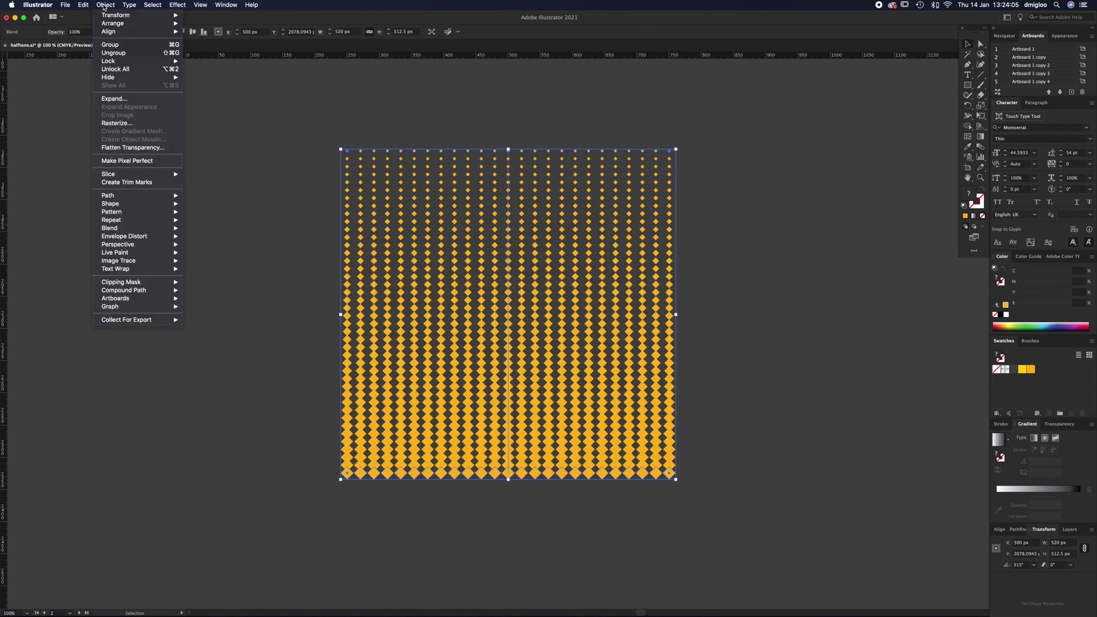
pyautogui.moveTo(171, 228)
pyautogui.click(201, 250)
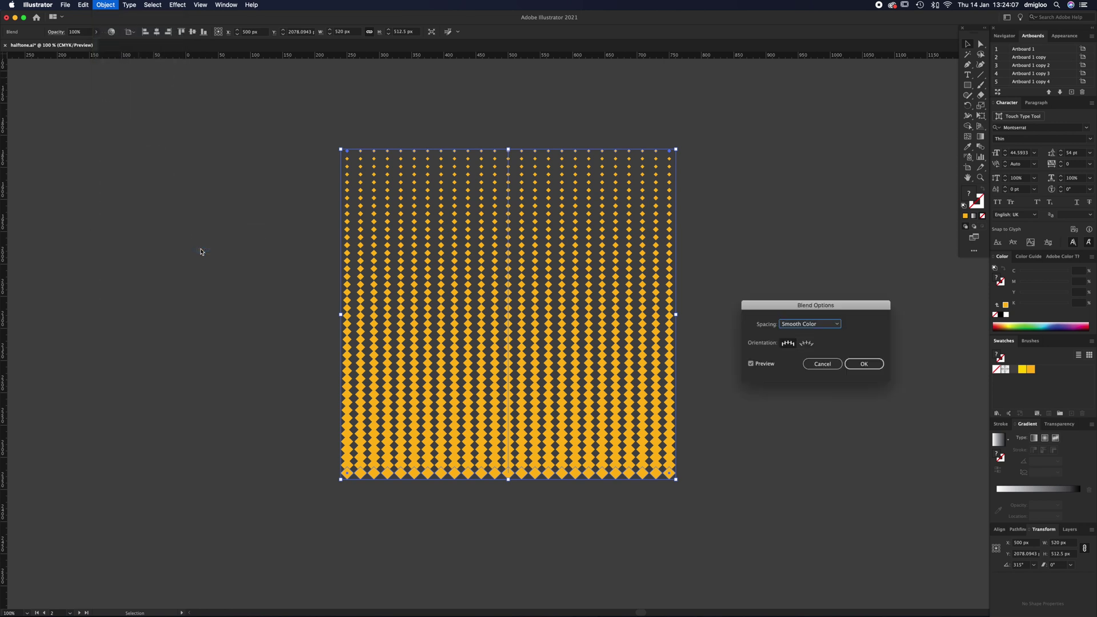
pyautogui.click(816, 324)
pyautogui.click(808, 343)
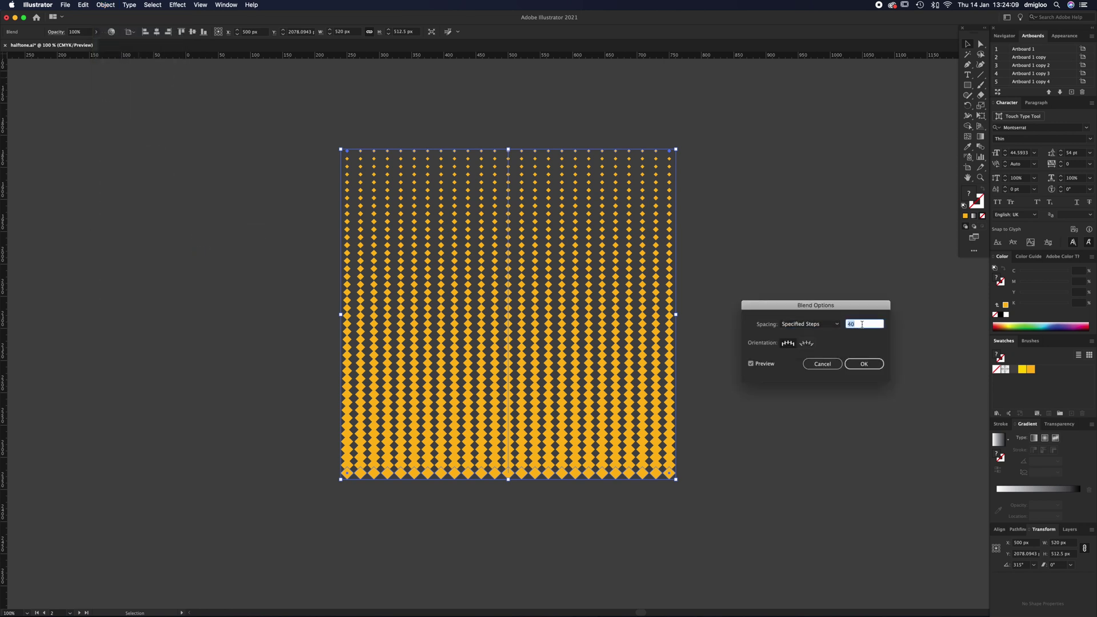
pyautogui.click(862, 364)
# Expand the blended diamond grid into individual shapes
pyautogui.click(105, 5)
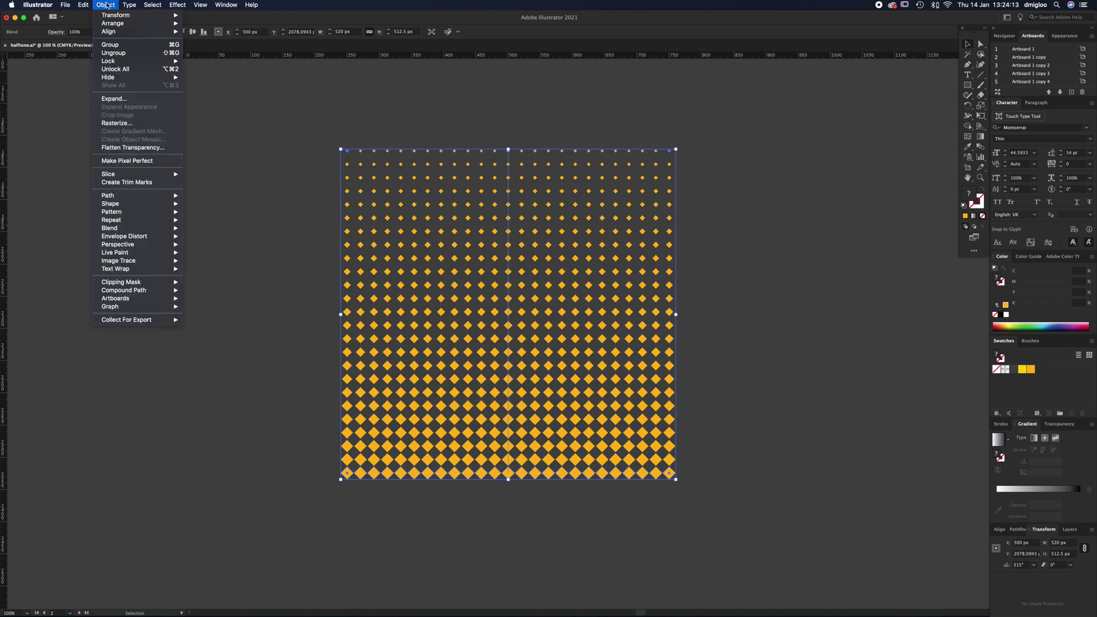
pyautogui.click(120, 100)
pyautogui.press('Return')
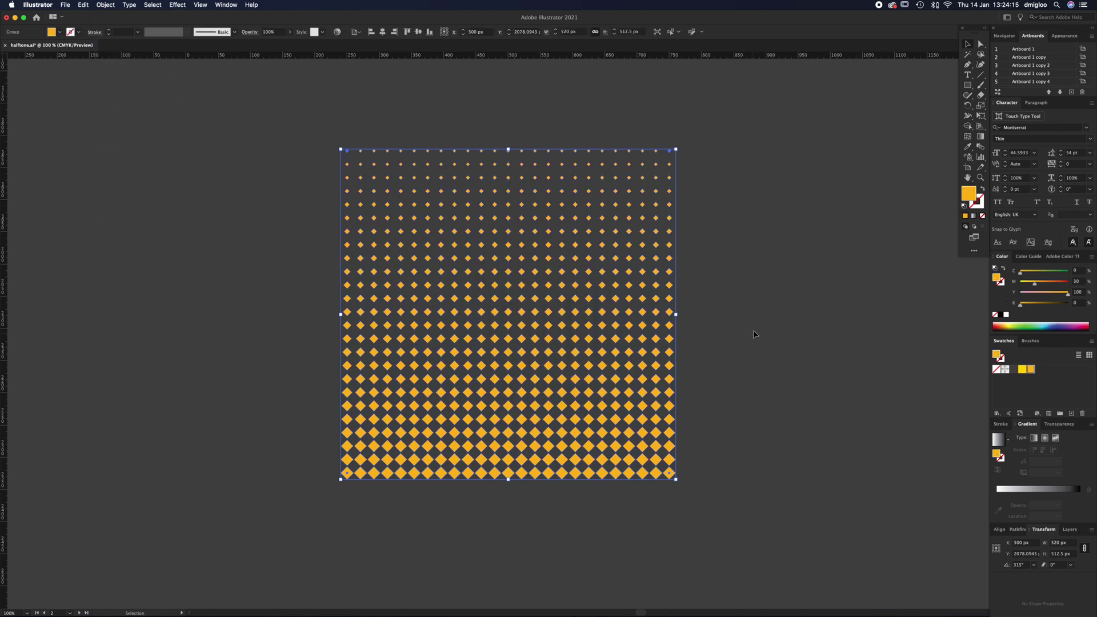
# Duplicate the expanded diamond grid in place, test the copy by moving it aside, and undo that move
pyautogui.click(614, 378)
pyautogui.press('super+a')
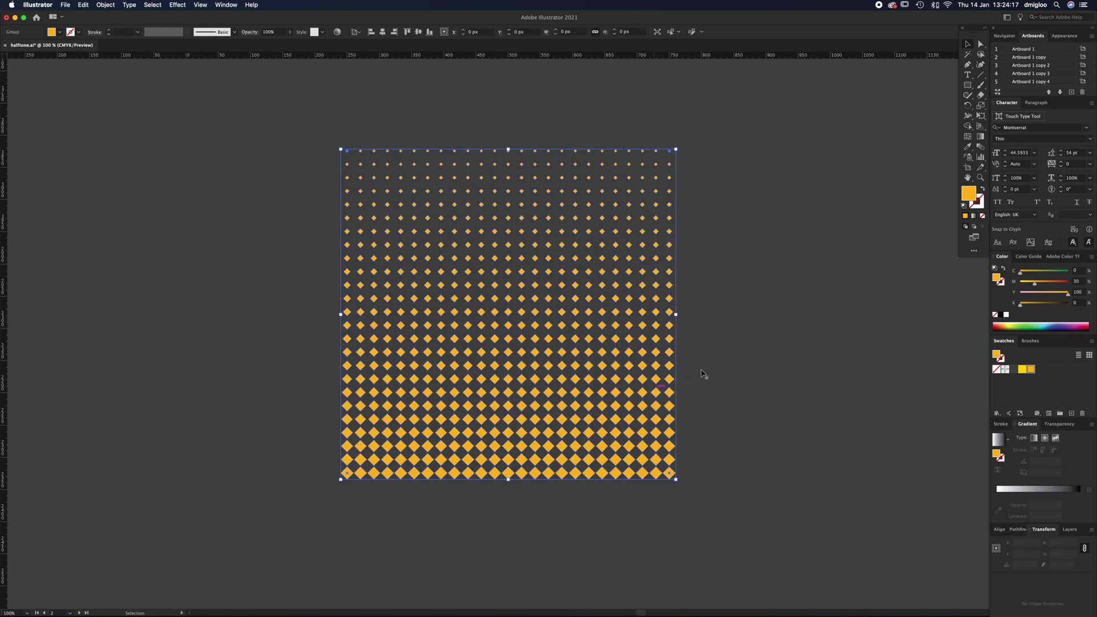
pyautogui.press('super+c')
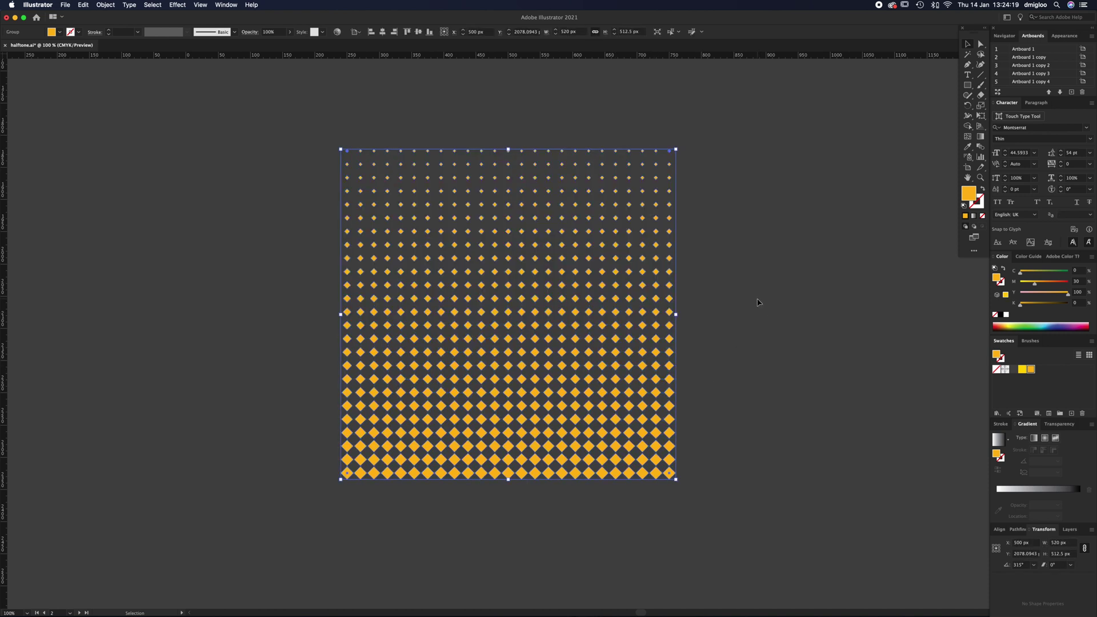
pyautogui.click(751, 318)
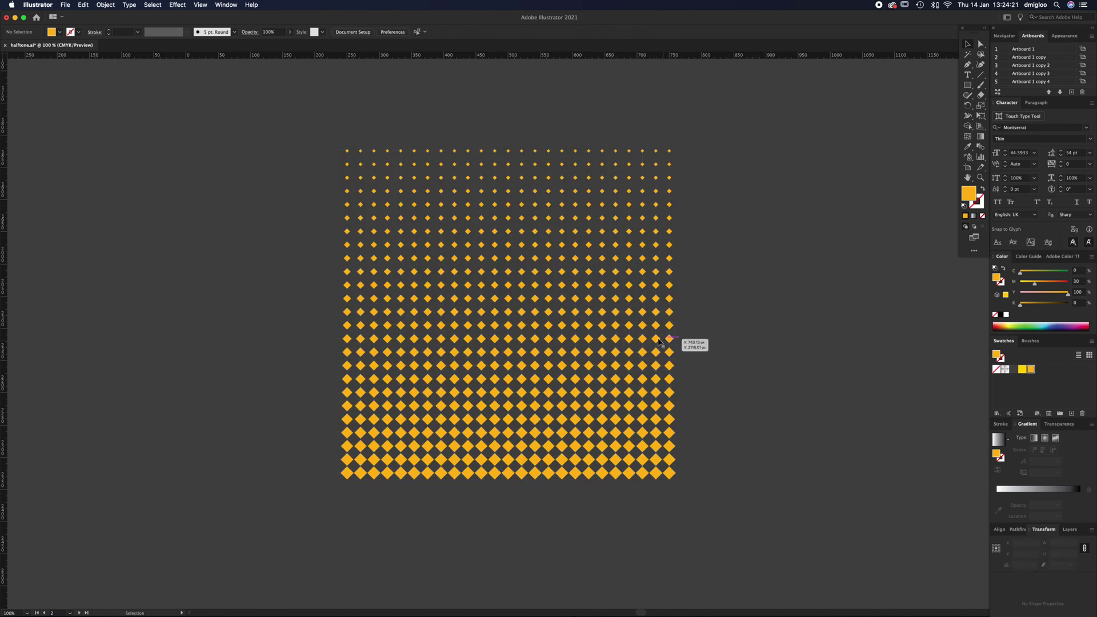
pyautogui.moveTo(670, 342); pyautogui.dragTo(719, 308)
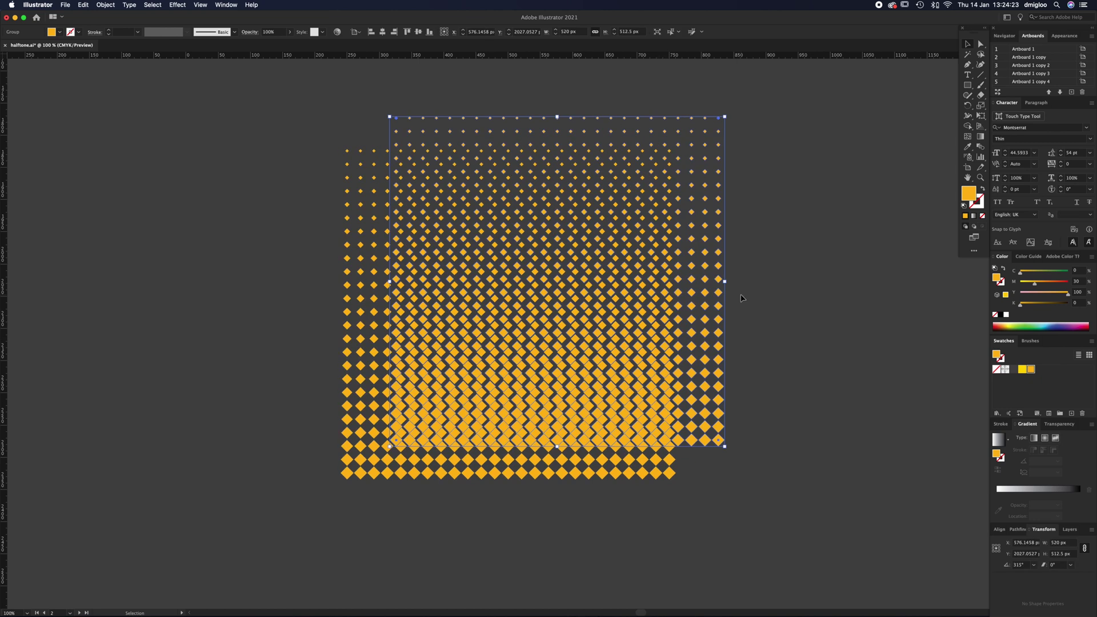
pyautogui.press('super+z')
# Offset the duplicate diamond grid by 10.5 px horizontally and 10.5 px vertically
pyautogui.press('Return')
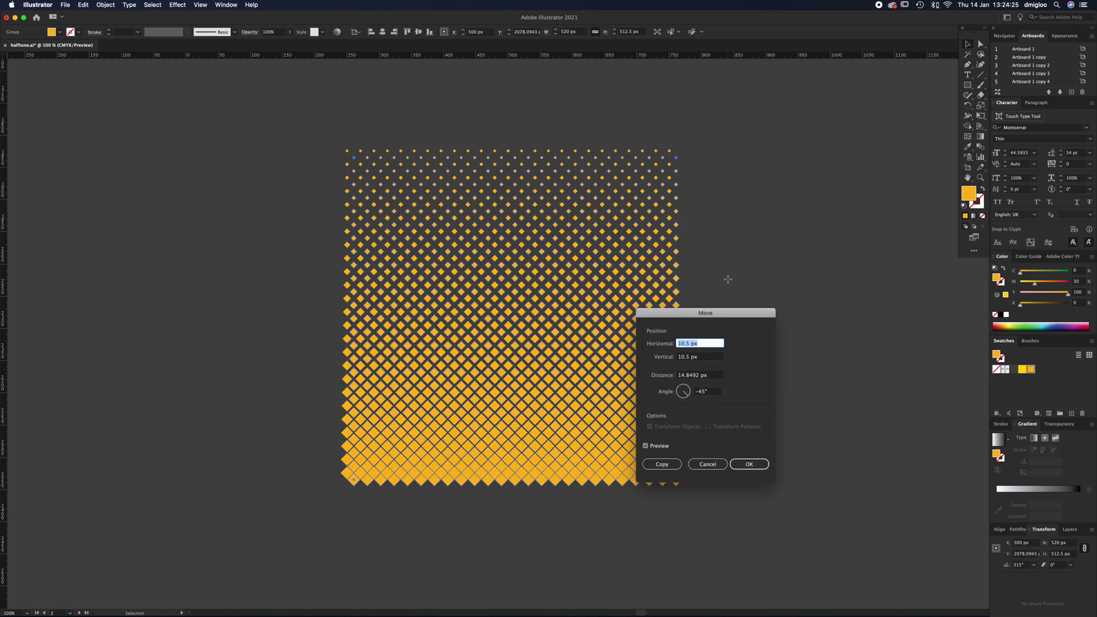
pyautogui.click(749, 464)
pyautogui.click(726, 451)
# Group the two overlapping diamond grids and shift the group slightly down and to the right
pyautogui.click(626, 404)
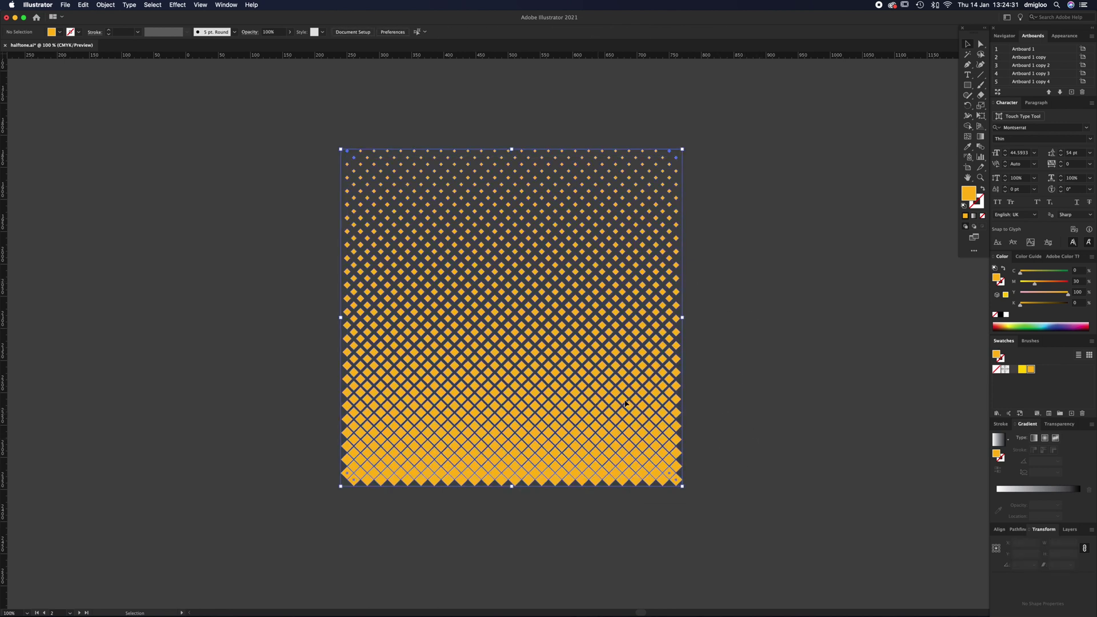
pyautogui.moveTo(639, 402); pyautogui.dragTo(662, 419)
pyautogui.click(719, 434)
# Scale the grouped halftone pattern up proportionally from its centre to about 958 by 944 px and set its cyan to 59%
pyautogui.keyDown('alt'); pyautogui.keyDown('super'); pyautogui.click(570, 318); pyautogui.keyUp('super'); pyautogui.keyUp('alt')
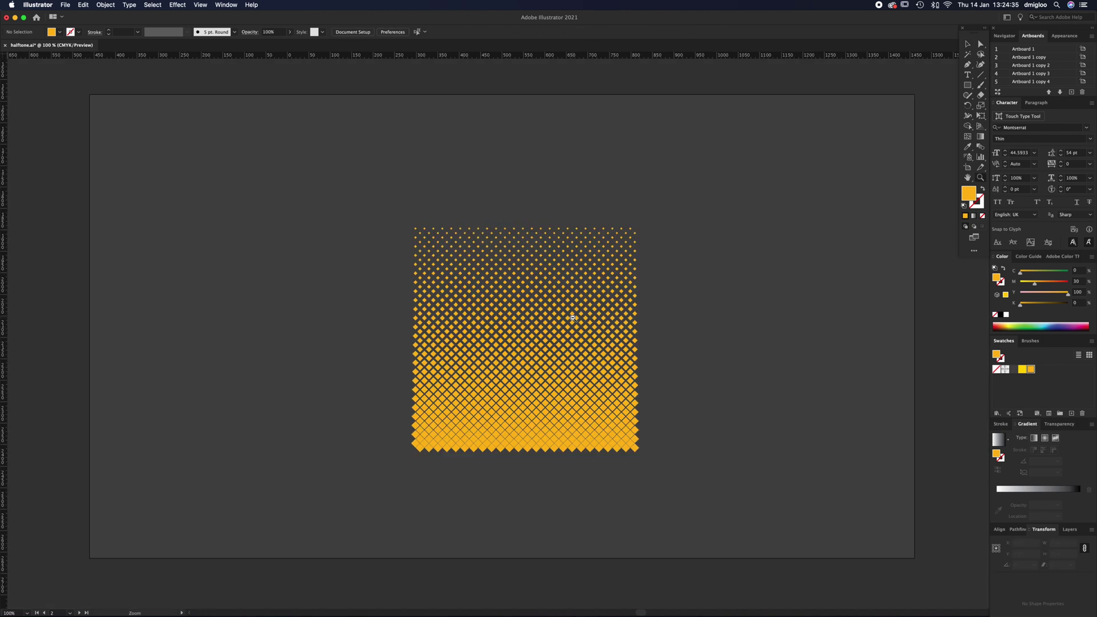
pyautogui.keyDown('alt'); pyautogui.keyDown('super'); pyautogui.click(572, 324); pyautogui.keyUp('super'); pyautogui.keyUp('alt')
pyautogui.moveTo(527, 341); pyautogui.dragTo(535, 357)
pyautogui.click(542, 374)
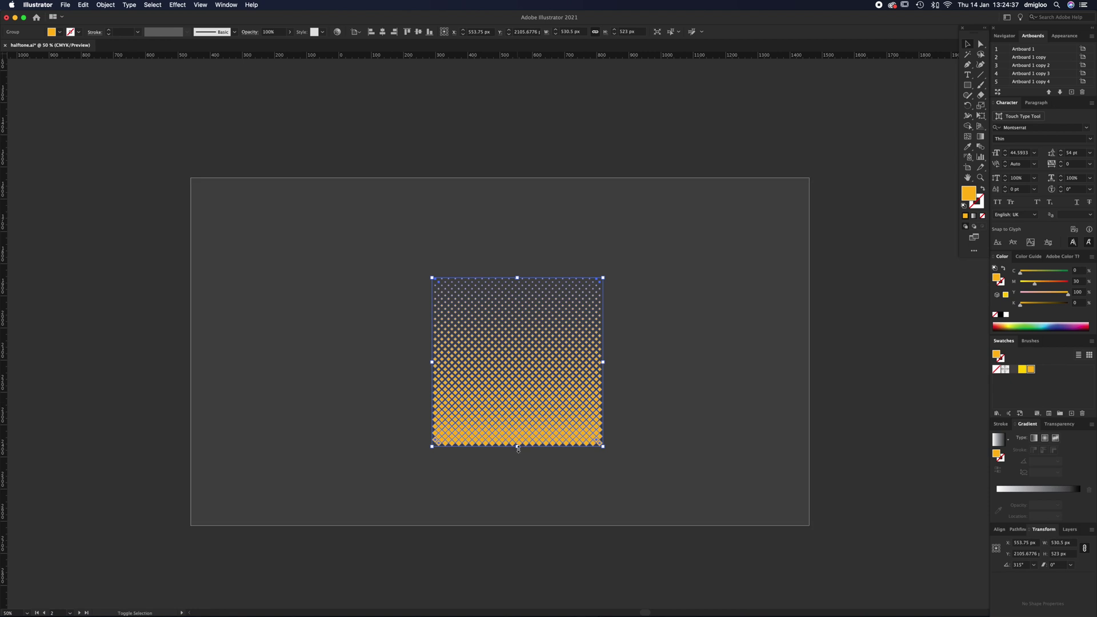
pyautogui.moveTo(517, 450); pyautogui.dragTo(518, 514)
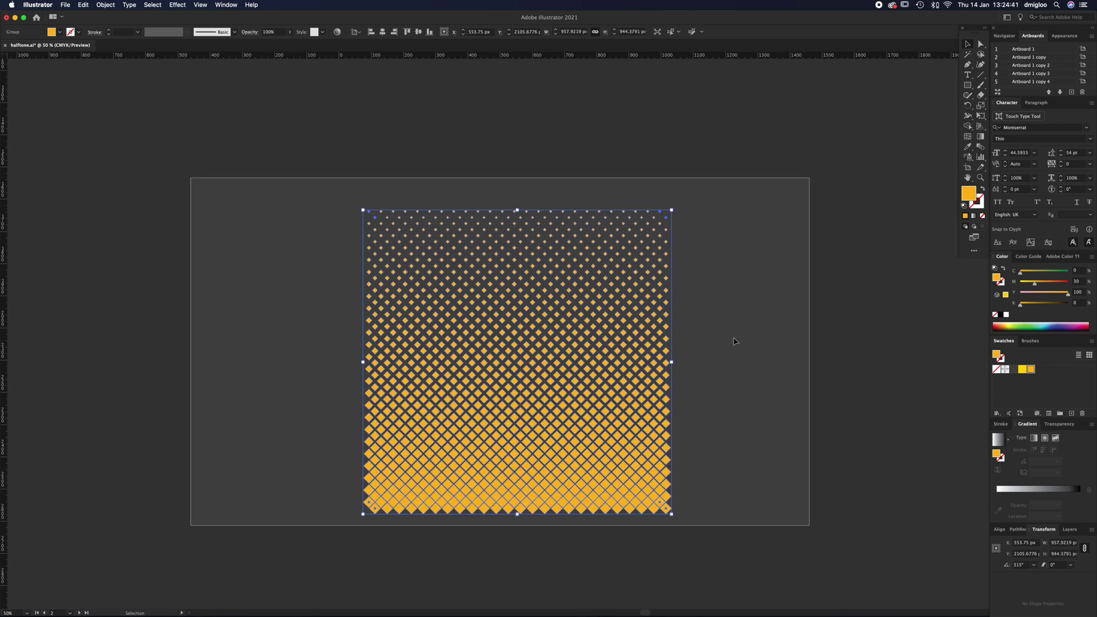
pyautogui.moveTo(1022, 273); pyautogui.dragTo(1048, 273)
pyautogui.click(900, 347)
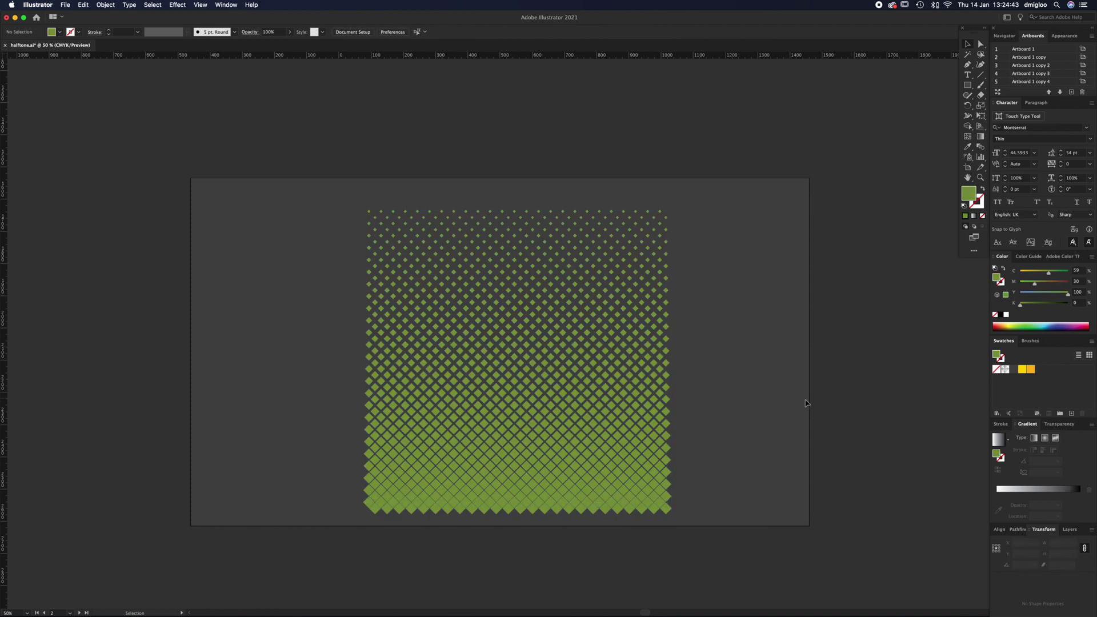
# Draw a circle about 872 px in diameter centred over the halftone pattern and use it as a clipping mask
pyautogui.moveTo(967, 87); pyautogui.dragTo(1034, 105)
pyautogui.moveTo(521, 366); pyautogui.dragTo(677, 448)
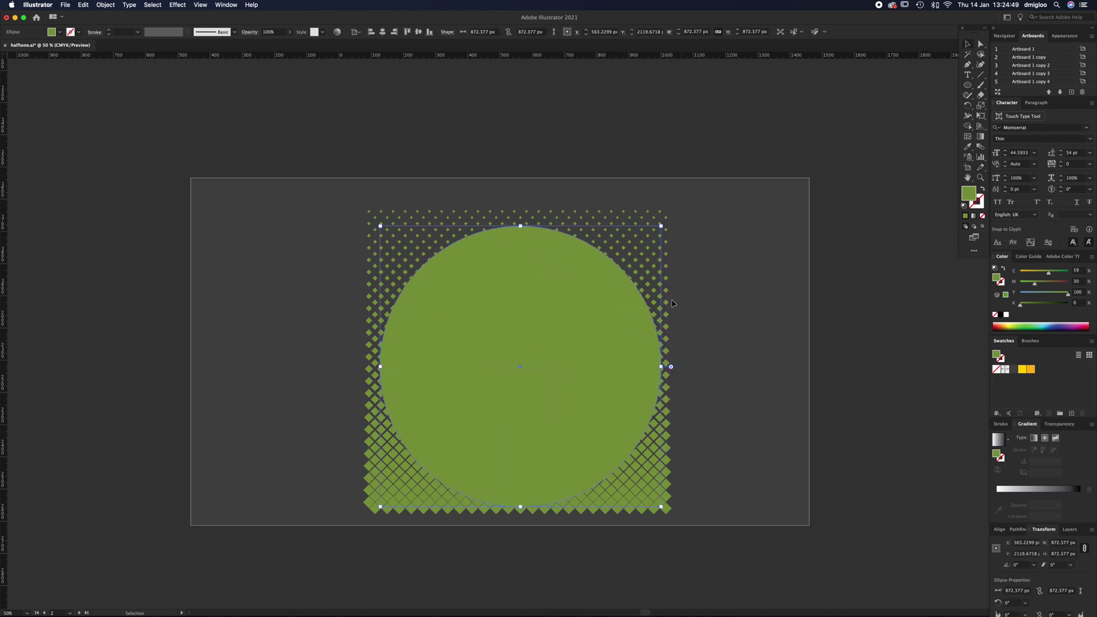
pyautogui.hotkey('ctrl', 'a')
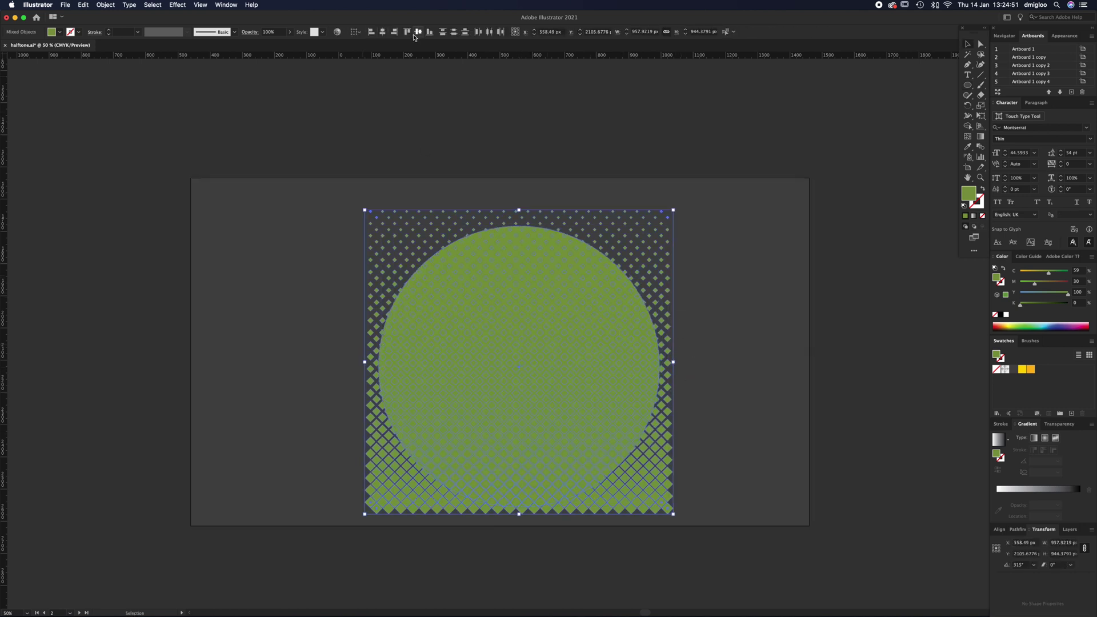
pyautogui.hotkey('ctrl', '7')
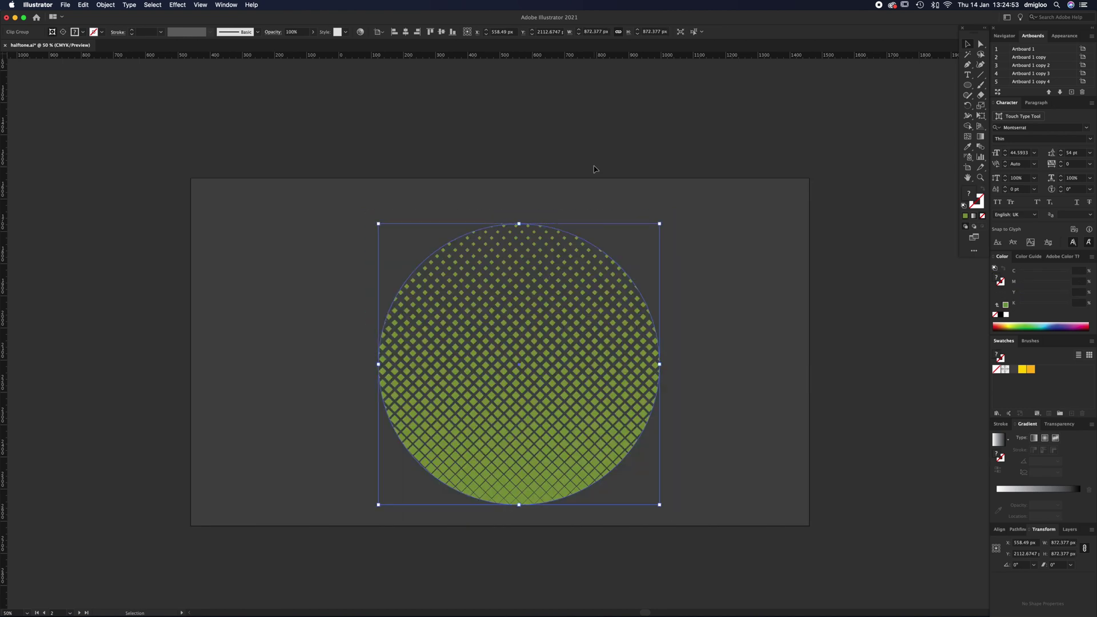
pyautogui.click(720, 328)
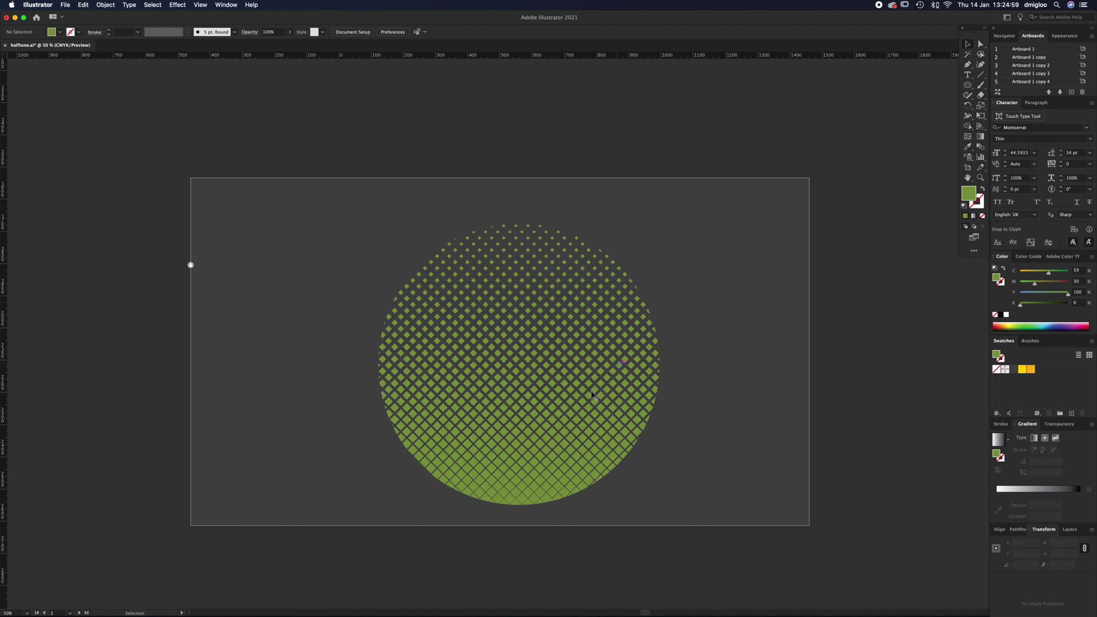
# Create a six-sided polygon beside the square guide on the third artboard and fill it with the orange swatch
pyautogui.moveTo(622, 147); pyautogui.dragTo(610, 553)
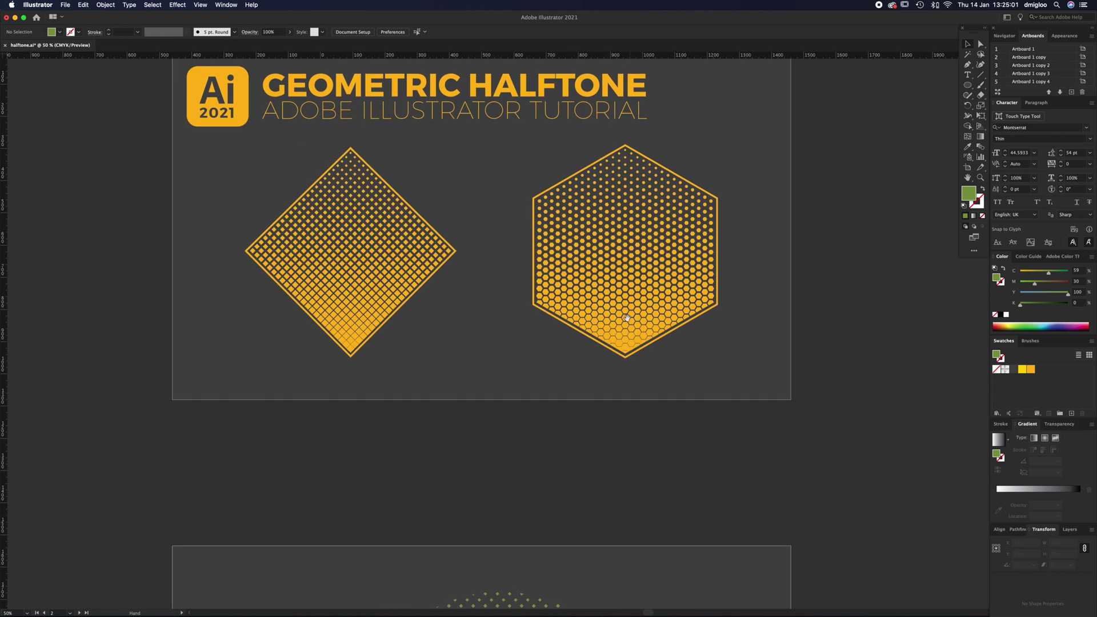
pyautogui.press('z')
pyautogui.scroll(-10, 548, 455)
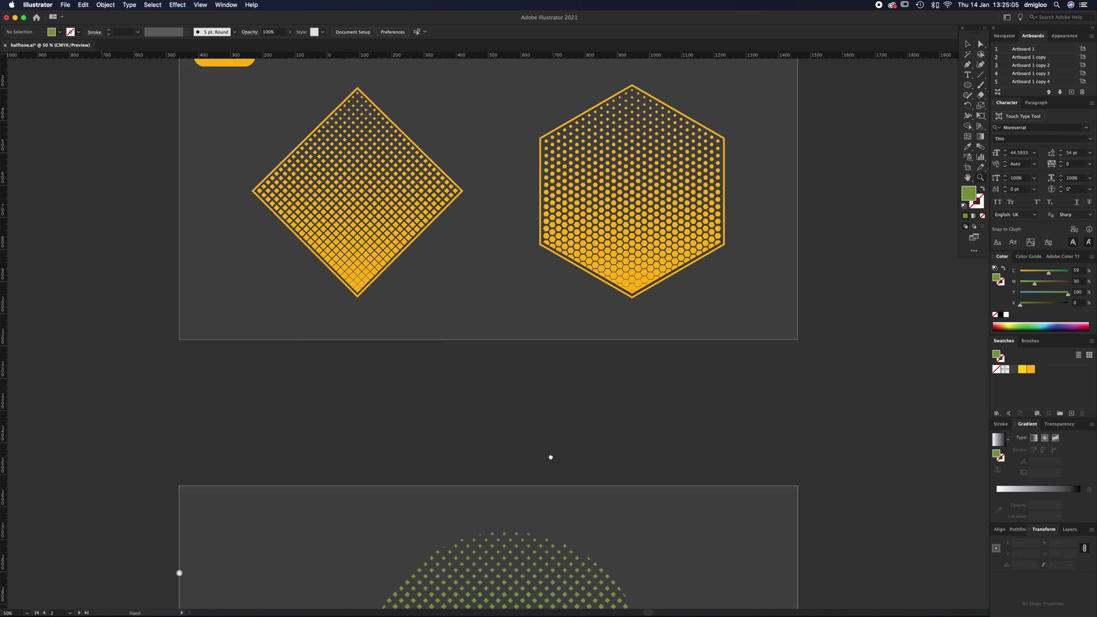
pyautogui.scroll(-10, 542, 456)
pyautogui.scroll(5, 548, 487)
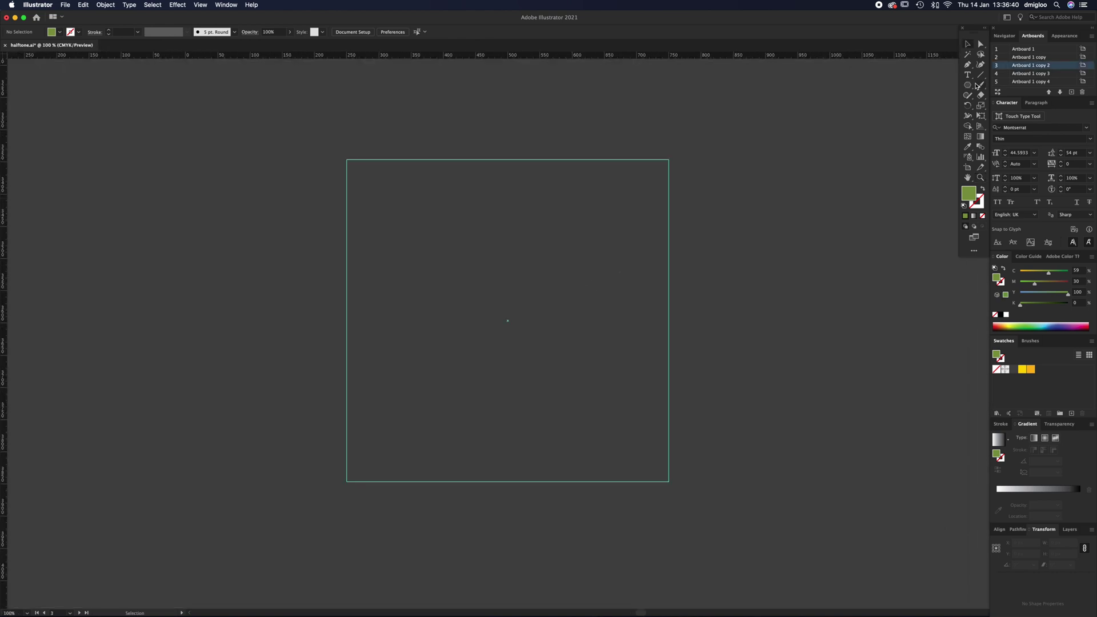
pyautogui.click(968, 87)
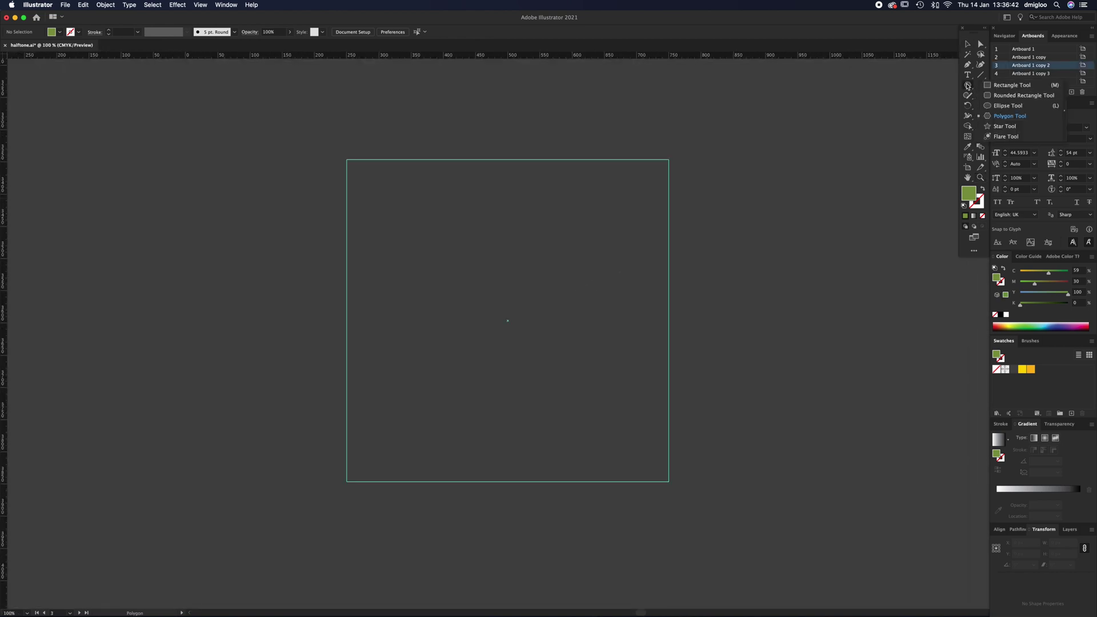
pyautogui.click(1009, 116)
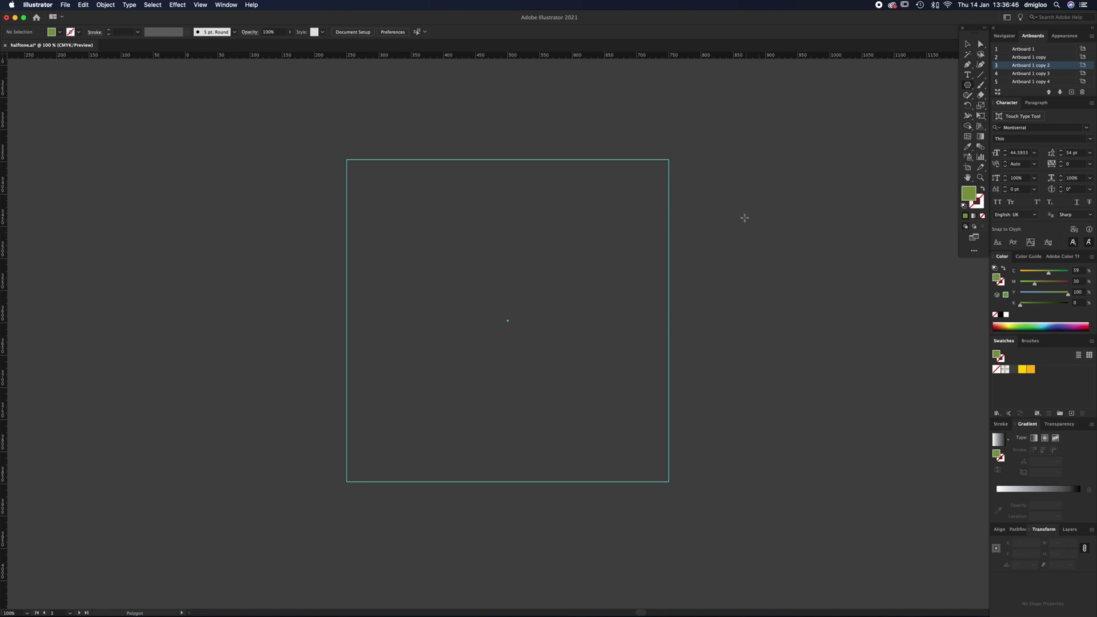
pyautogui.click(742, 228)
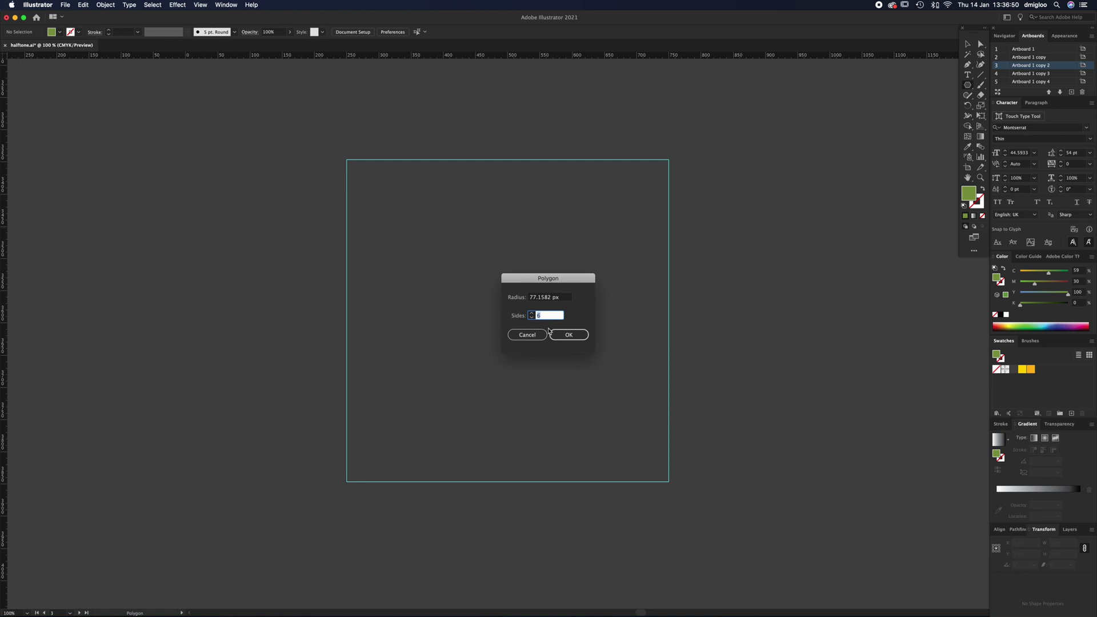
pyautogui.click(570, 335)
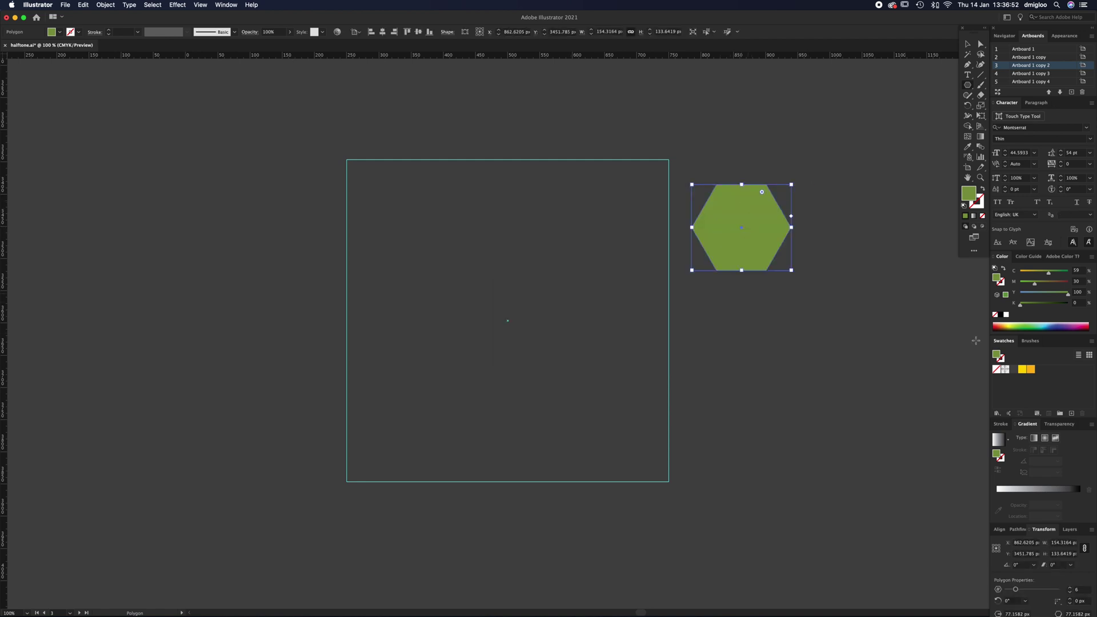
pyautogui.click(1031, 370)
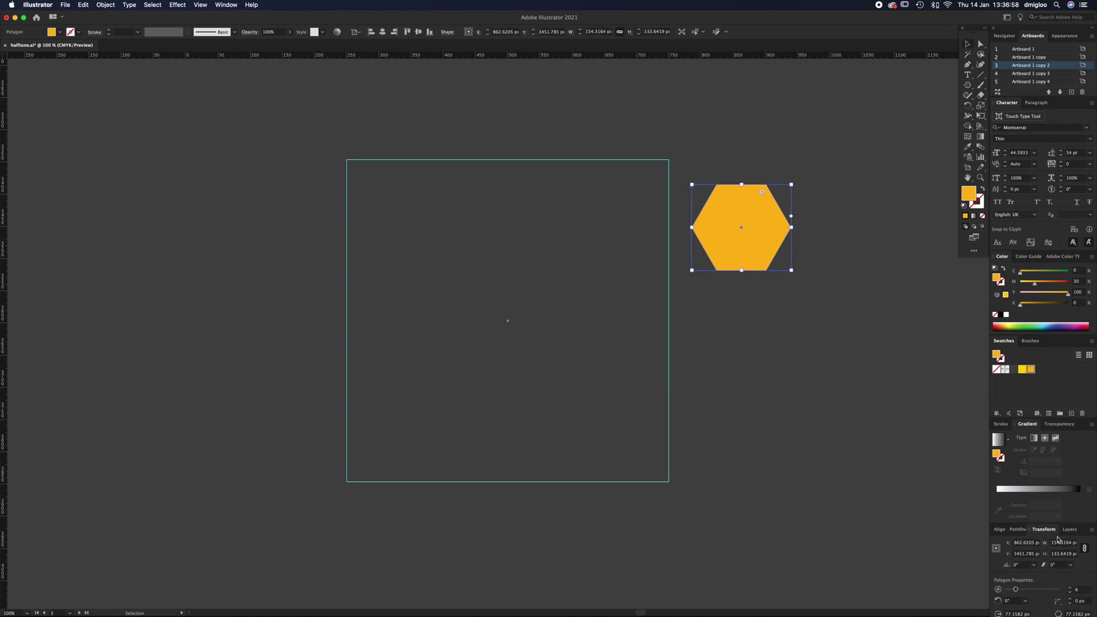
# Set the hexagon's width to 20 px with its proportions locked
pyautogui.click(1050, 543)
pyautogui.write('20')
pyautogui.press('Return')
# Move the 20 px hexagon so its centre snaps to the lower-left corner of the square guide
pyautogui.click(811, 227)
pyautogui.moveTo(742, 229); pyautogui.dragTo(397, 470)
pyautogui.click(383, 445)
pyautogui.press('z')
pyautogui.press('v')
pyautogui.click(411, 463)
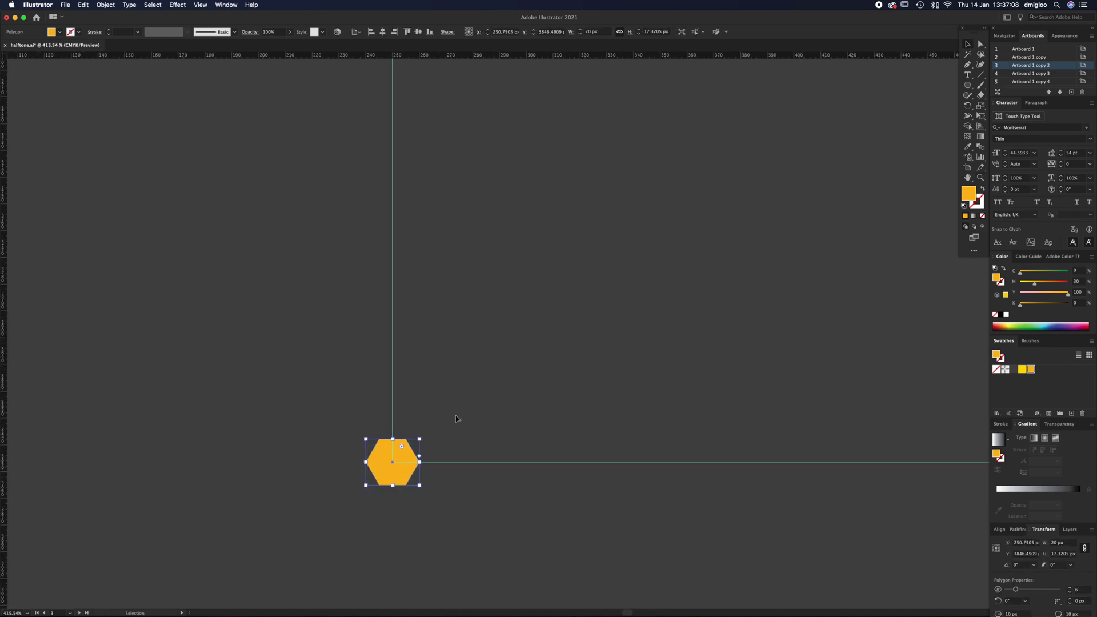
pyautogui.click(457, 419)
# Duplicate the hexagon straight up onto the square guide's upper-left corner and set the copy's width to 5 px
pyautogui.press('z')
pyautogui.keyDown('alt'); pyautogui.click(532, 262); pyautogui.keyUp('alt')
pyautogui.keyDown('alt'); pyautogui.click(521, 292); pyautogui.keyUp('alt')
pyautogui.keyDown('alt'); pyautogui.click(521, 291); pyautogui.keyUp('alt')
pyautogui.keyDown('alt'); pyautogui.click(573, 286); pyautogui.keyUp('alt')
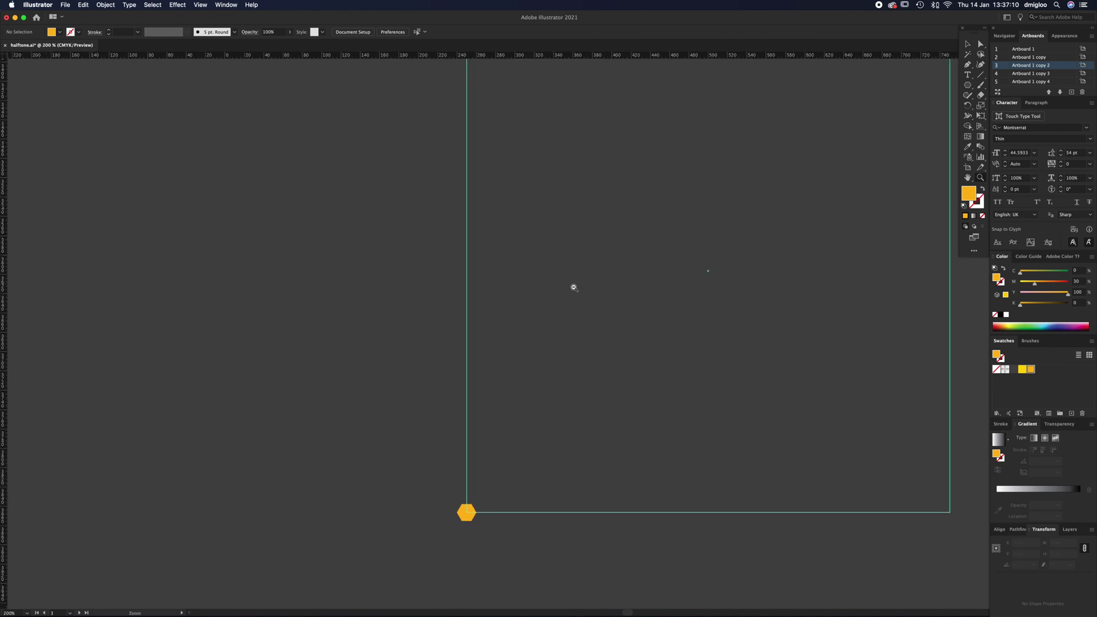
pyautogui.moveTo(586, 287); pyautogui.dragTo(538, 320)
pyautogui.press('v')
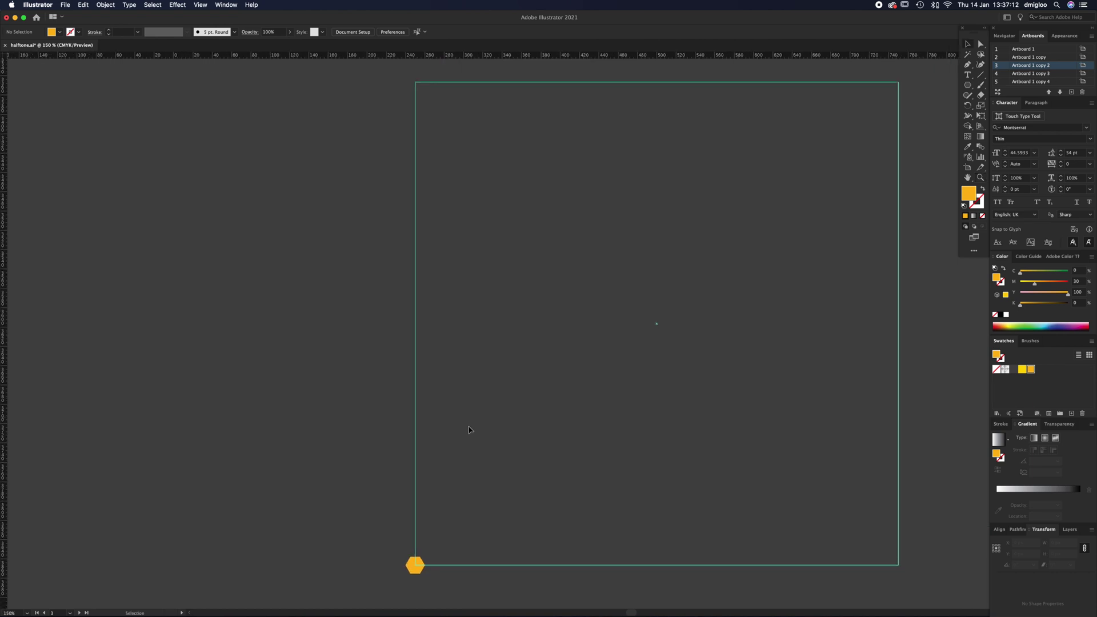
pyautogui.moveTo(415, 563); pyautogui.dragTo(423, 56)
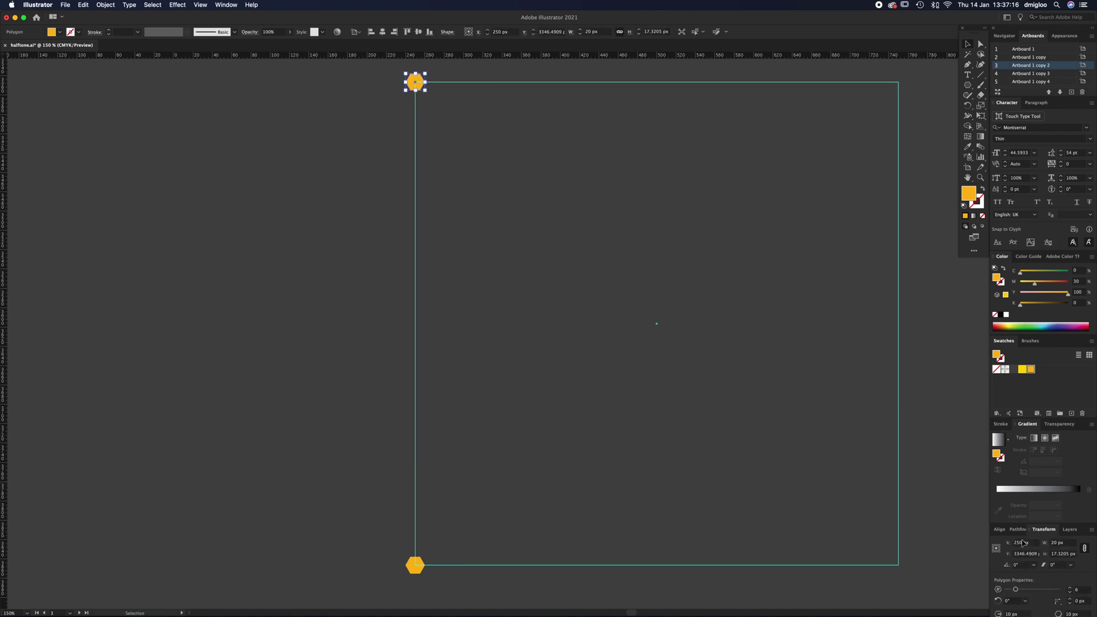
pyautogui.click(1053, 541)
pyautogui.press('Return')
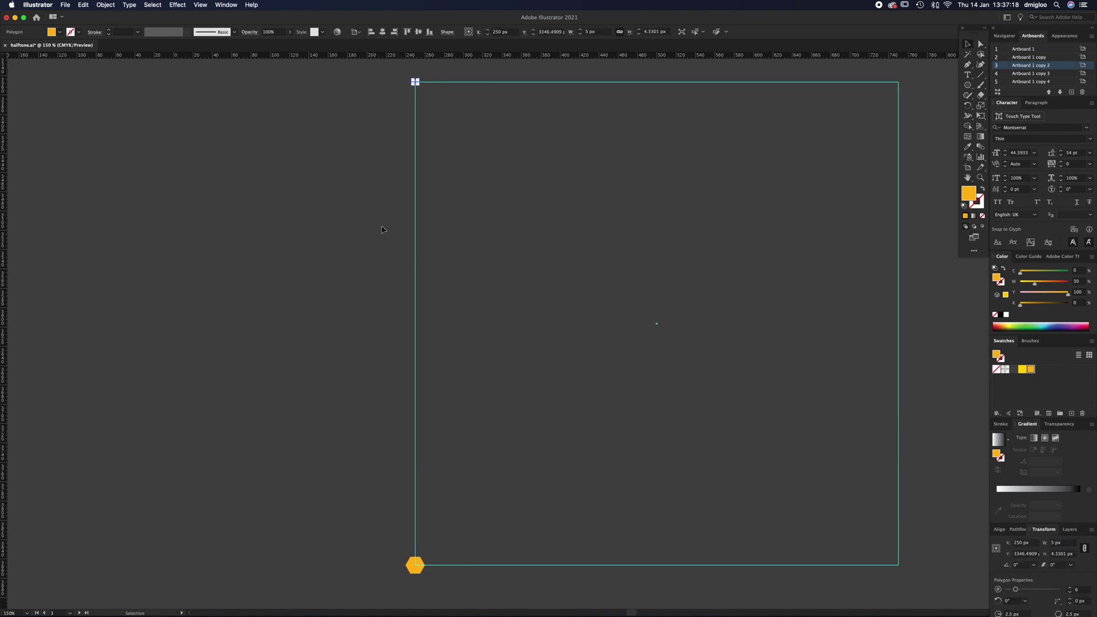
# Blend the small and large hexagons into a vertical column and adjust the blend spacing so fewer, separated hexagons form
pyautogui.keyDown('shift'); pyautogui.click(415, 565); pyautogui.keyUp('shift')
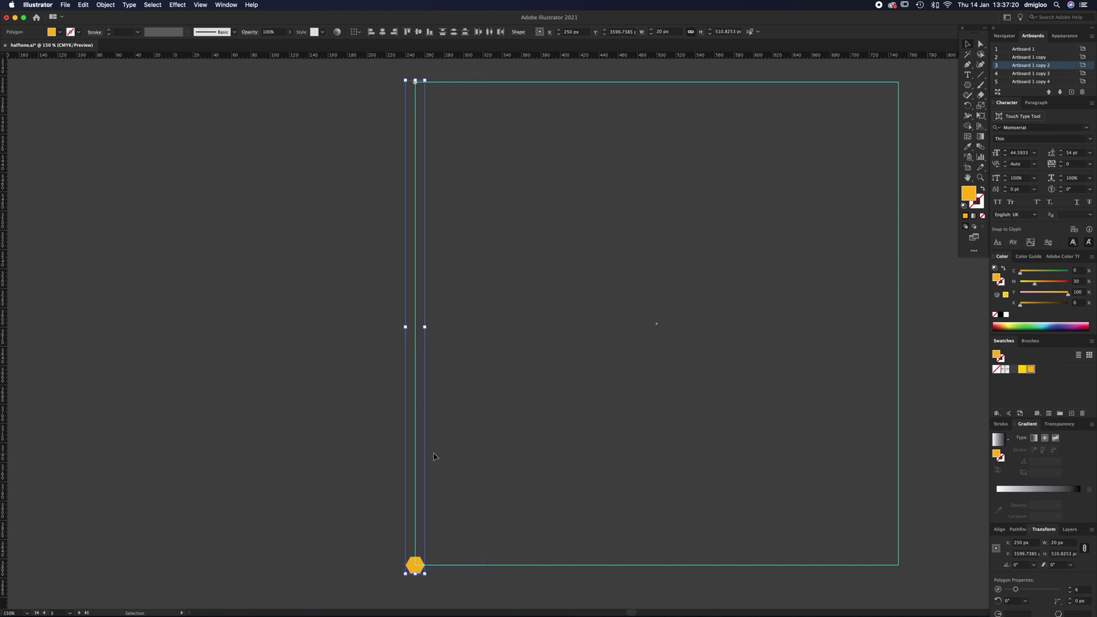
pyautogui.press('super+alt+b')
pyautogui.click(106, 5)
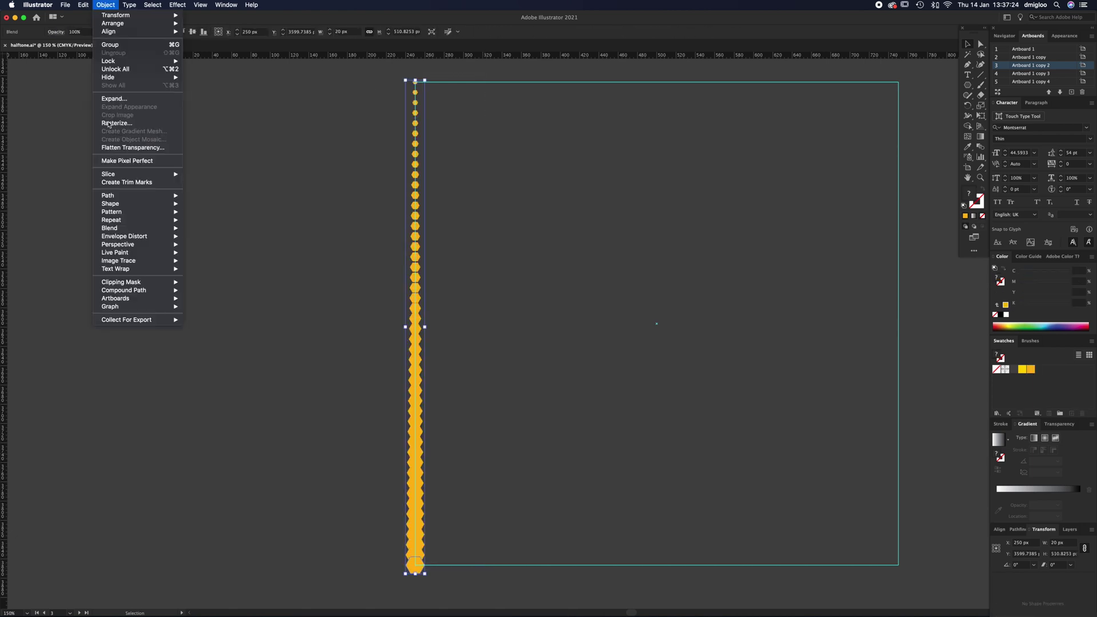
pyautogui.moveTo(160, 228)
pyautogui.click(208, 252)
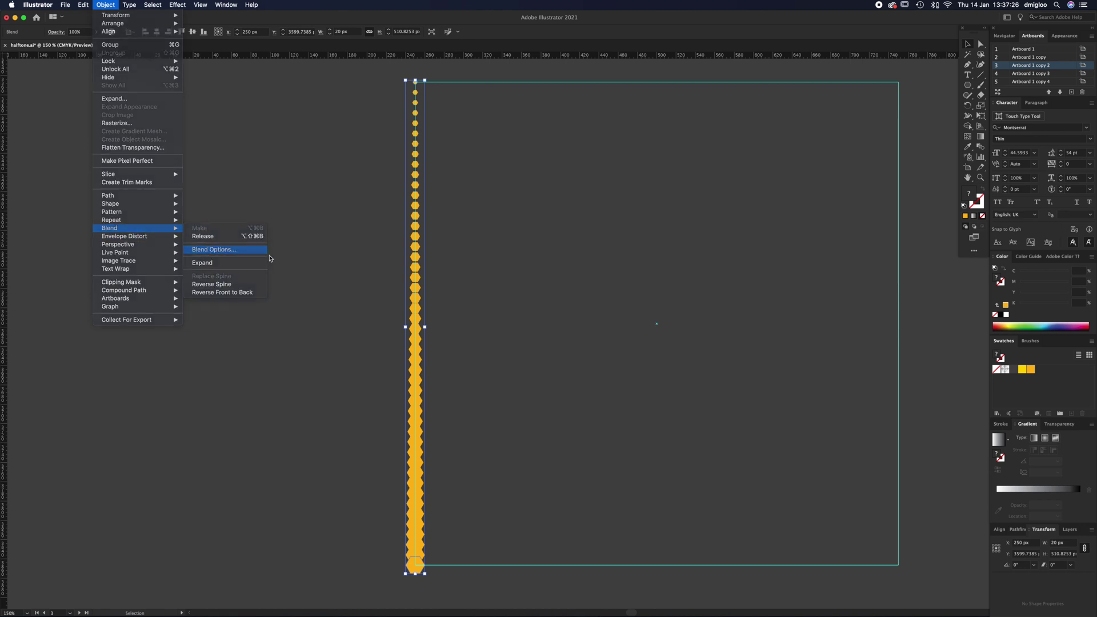
pyautogui.click(817, 331)
pyautogui.click(839, 335)
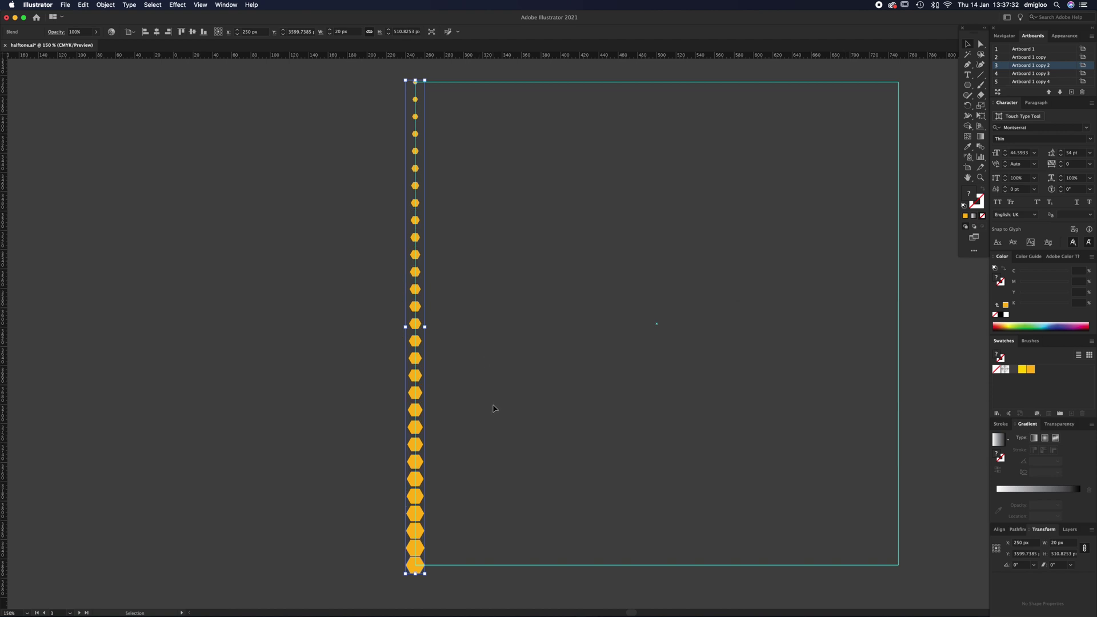
# Expand the hexagon blend's object and fill into an editable group
pyautogui.click(107, 5)
pyautogui.click(114, 99)
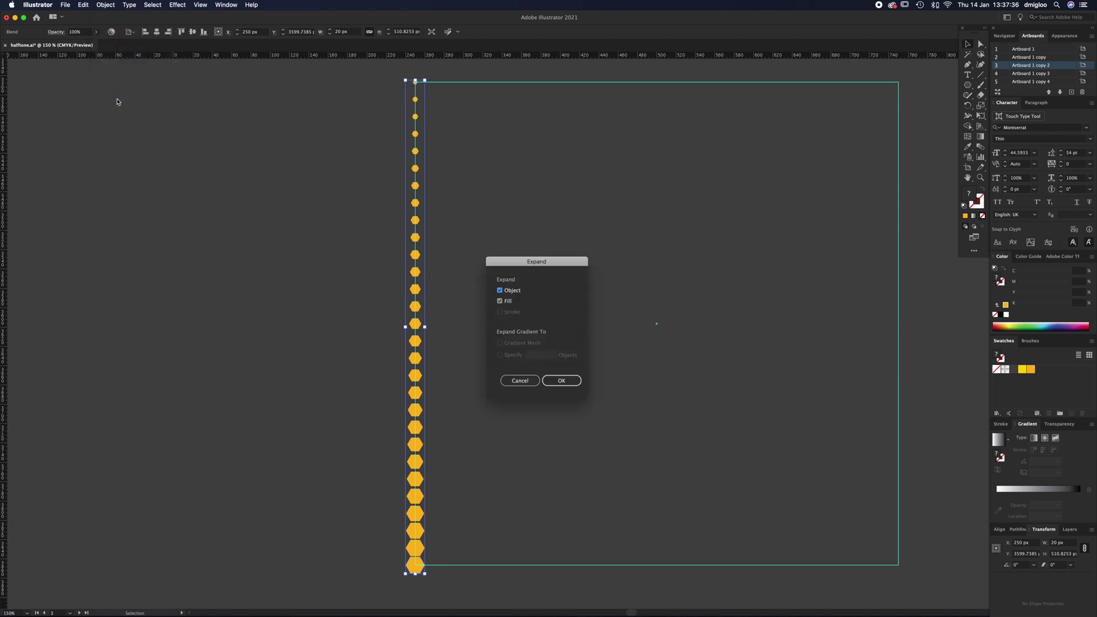
pyautogui.click(563, 381)
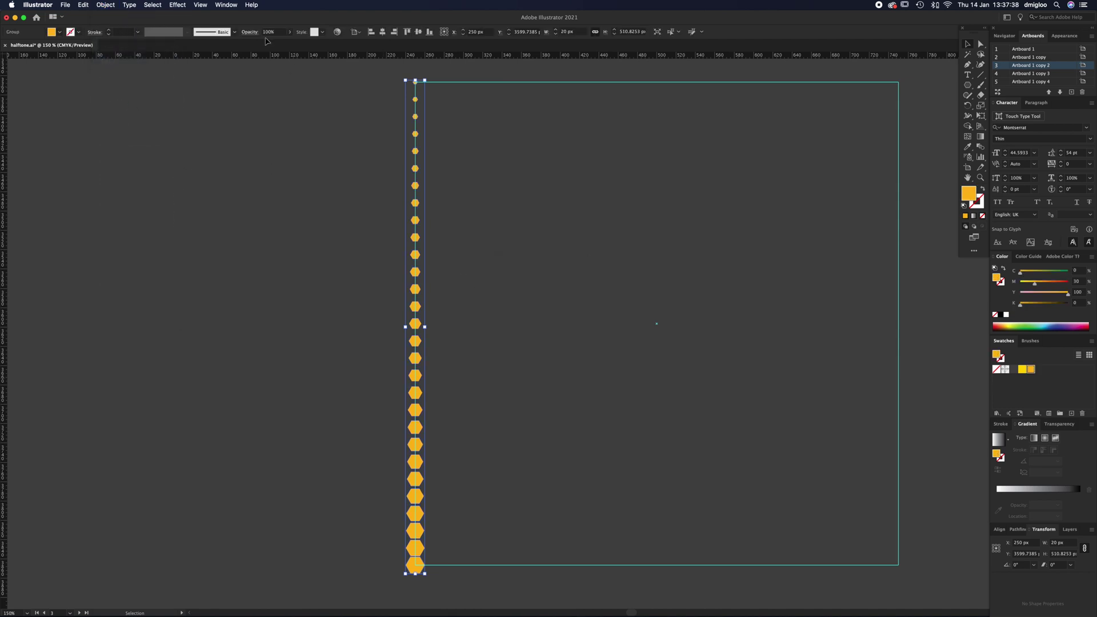
# Start a Transform effect on the expanded hexagon column with a 30 px horizontal move
pyautogui.click(200, 4)
pyautogui.moveTo(178, 4)
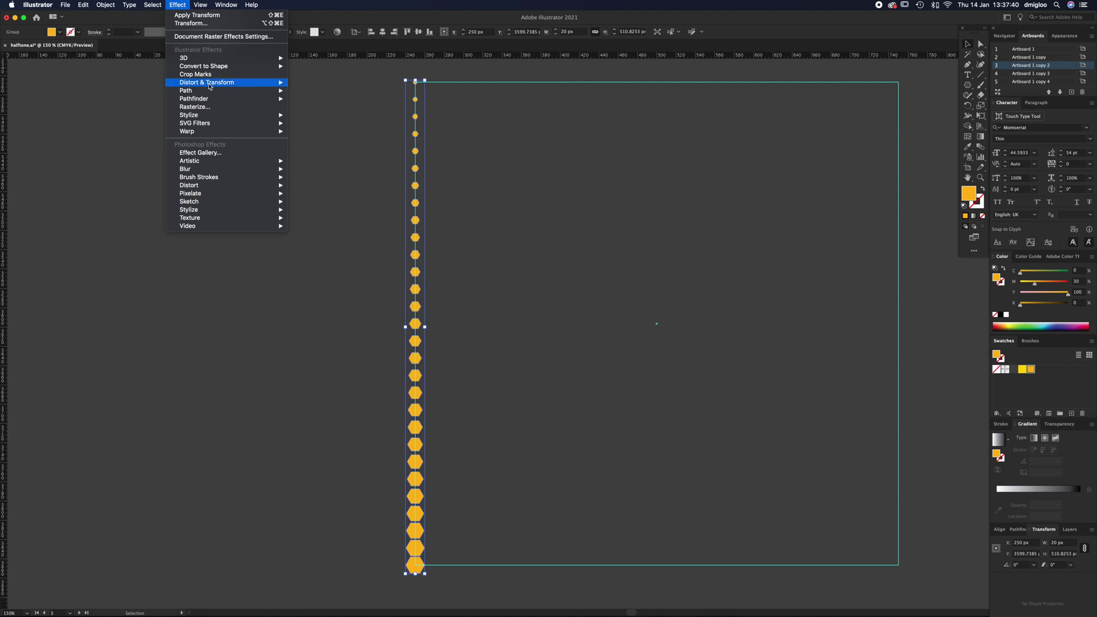
pyautogui.moveTo(219, 84)
pyautogui.click(325, 110)
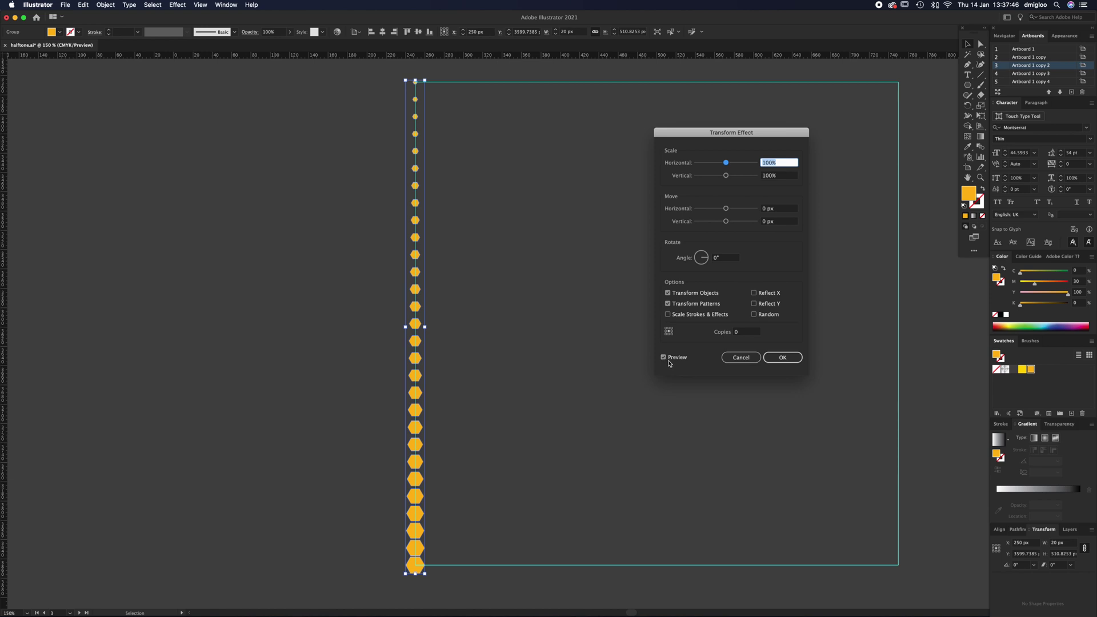
pyautogui.click(783, 210)
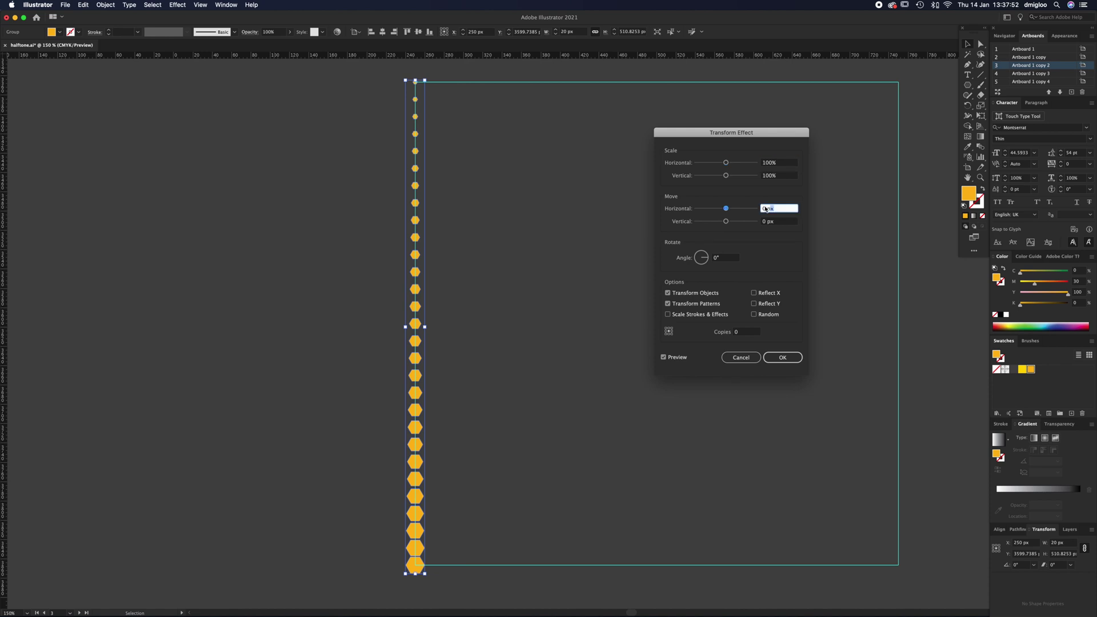
pyautogui.write('30')
pyautogui.press('Tab')
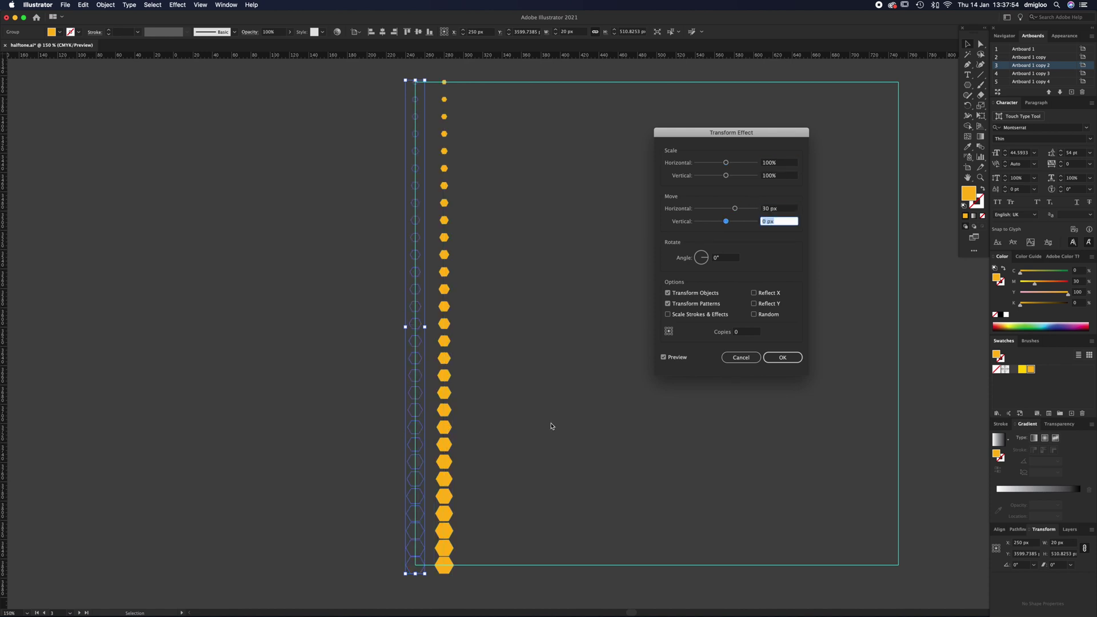
# Set the Transform effect to 16 copies and apply it so the columns repeat across the square guide
pyautogui.click(748, 333)
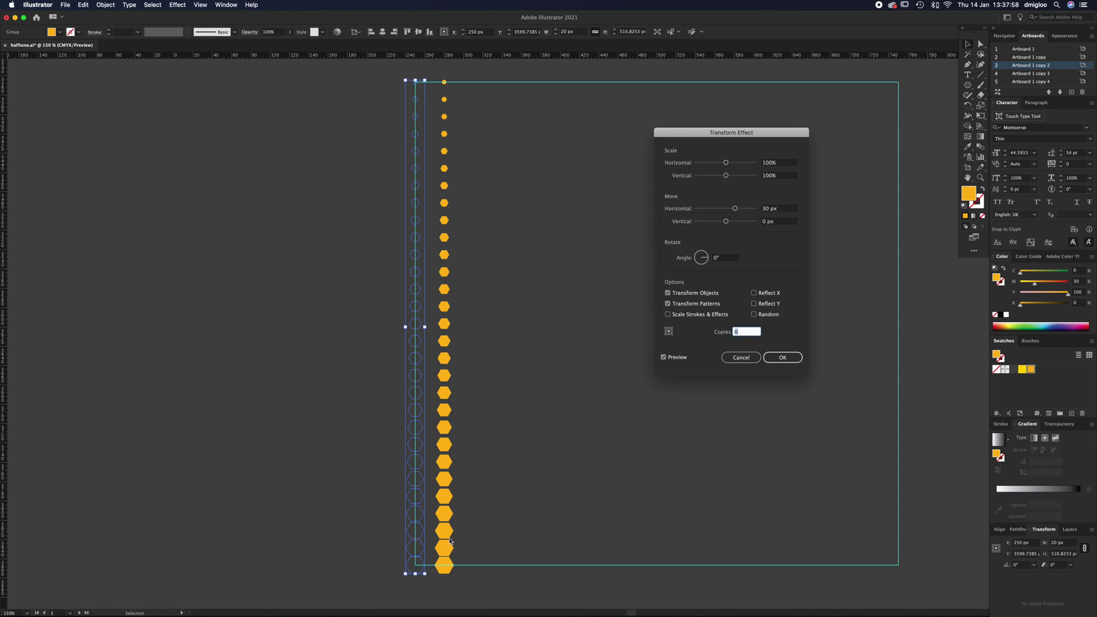
pyautogui.press('Up')
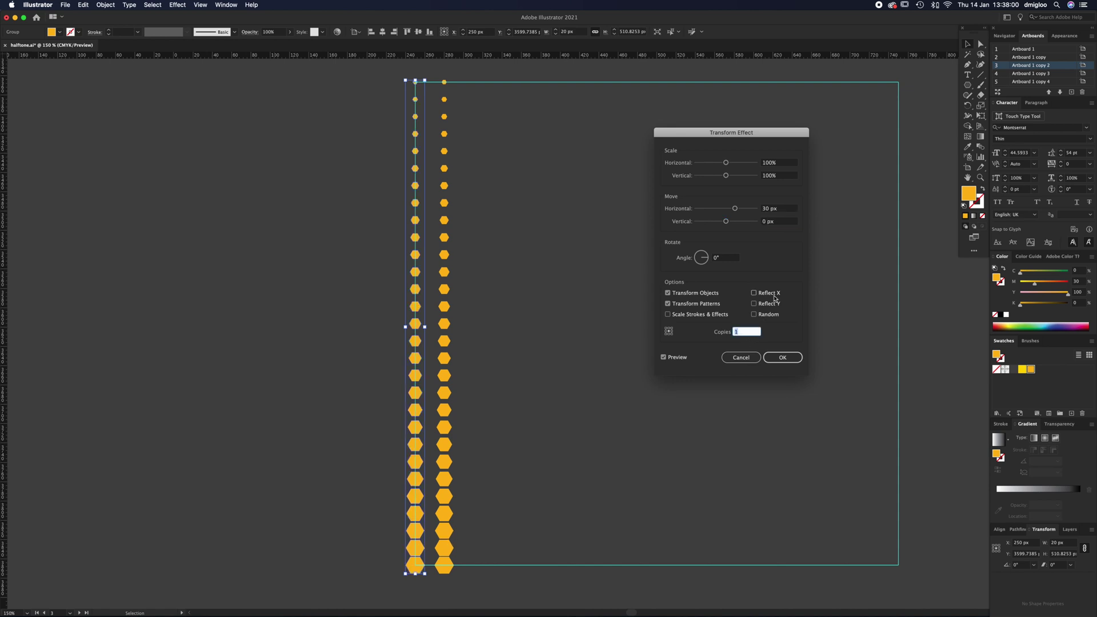
pyautogui.press('Up')
pyautogui.press('Up')
pyautogui.press('Up')
pyautogui.press('Up')
pyautogui.press('Up')
pyautogui.press('Up')
pyautogui.press('Up')
pyautogui.press('Up')
pyautogui.press('Up')
pyautogui.press('Up')
pyautogui.press('Up')
pyautogui.press('Up')
pyautogui.press('Up')
pyautogui.press('Up')
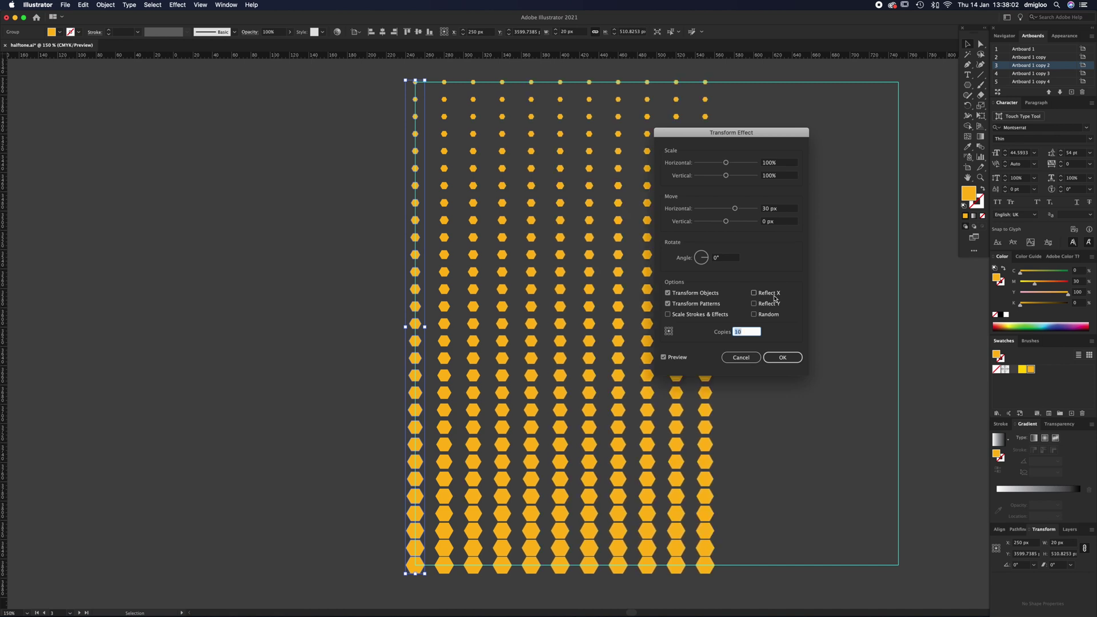
pyautogui.press('Up')
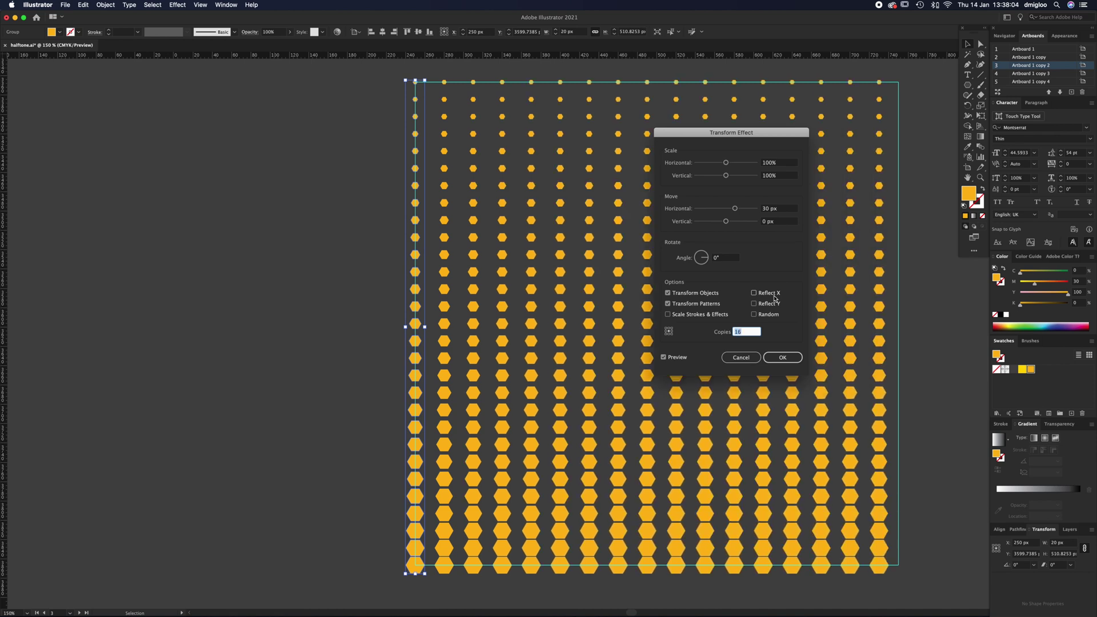
pyautogui.click(783, 357)
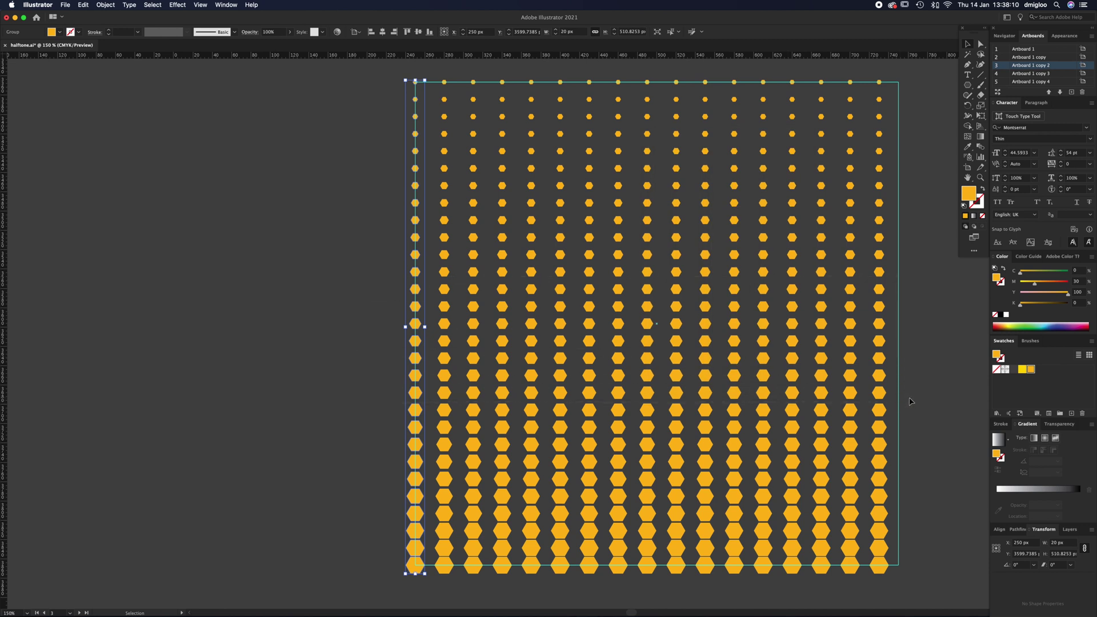
# Expand the repeated columns' appearance and make a copy of them offset 15 px horizontally and 9.5 px vertically
pyautogui.click(115, 8)
pyautogui.click(121, 105)
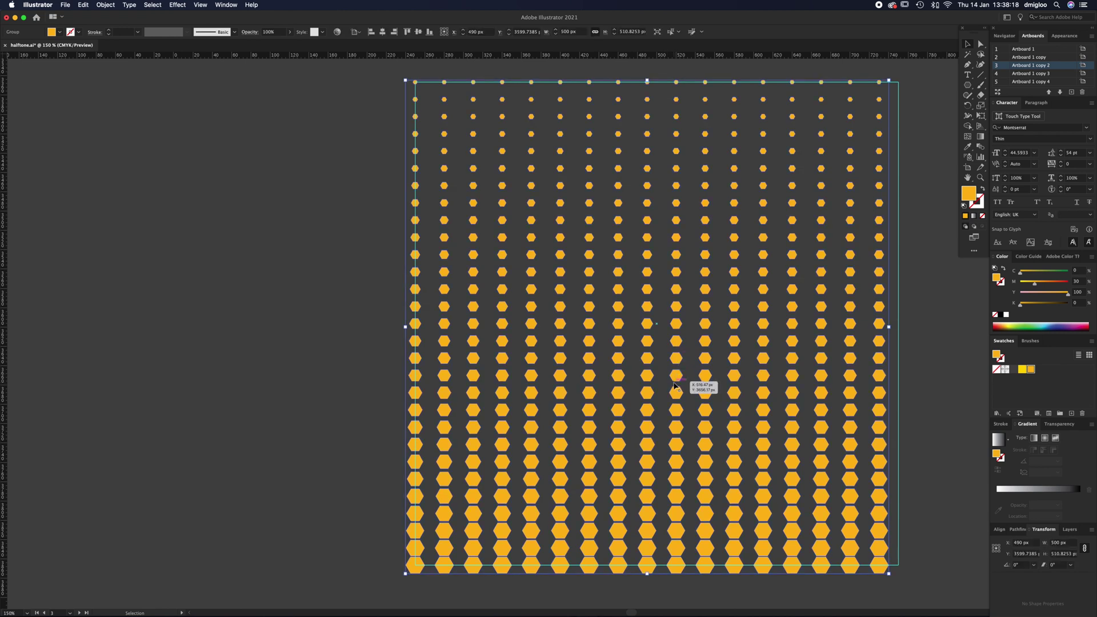
pyautogui.press('Return')
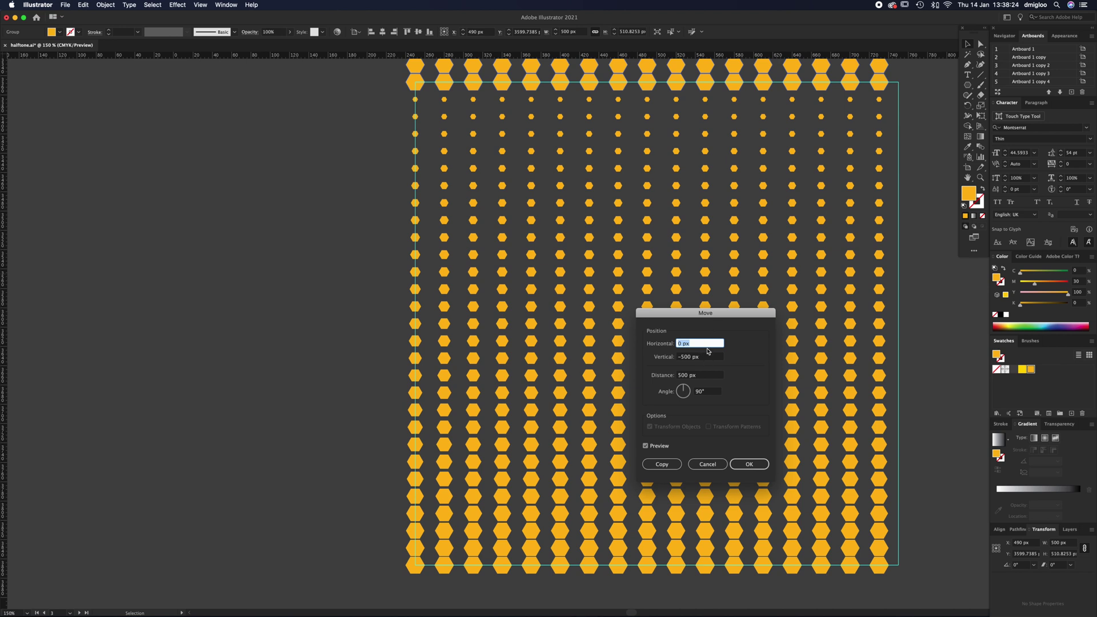
pyautogui.write('15')
pyautogui.press('Tab')
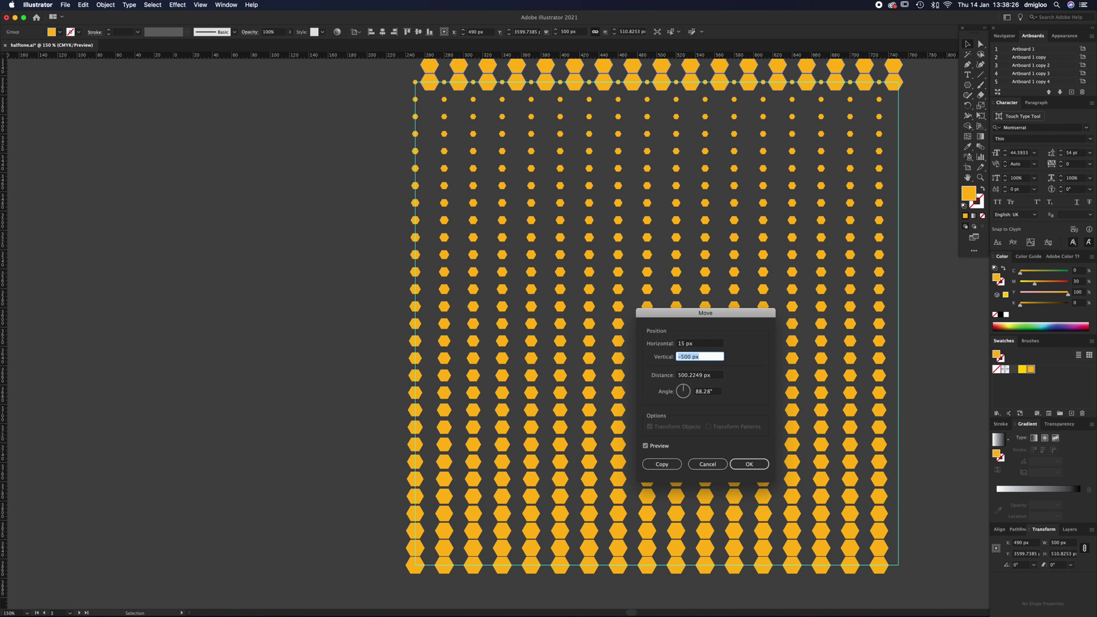
pyautogui.write('9.5')
pyautogui.press('Tab')
pyautogui.click(749, 464)
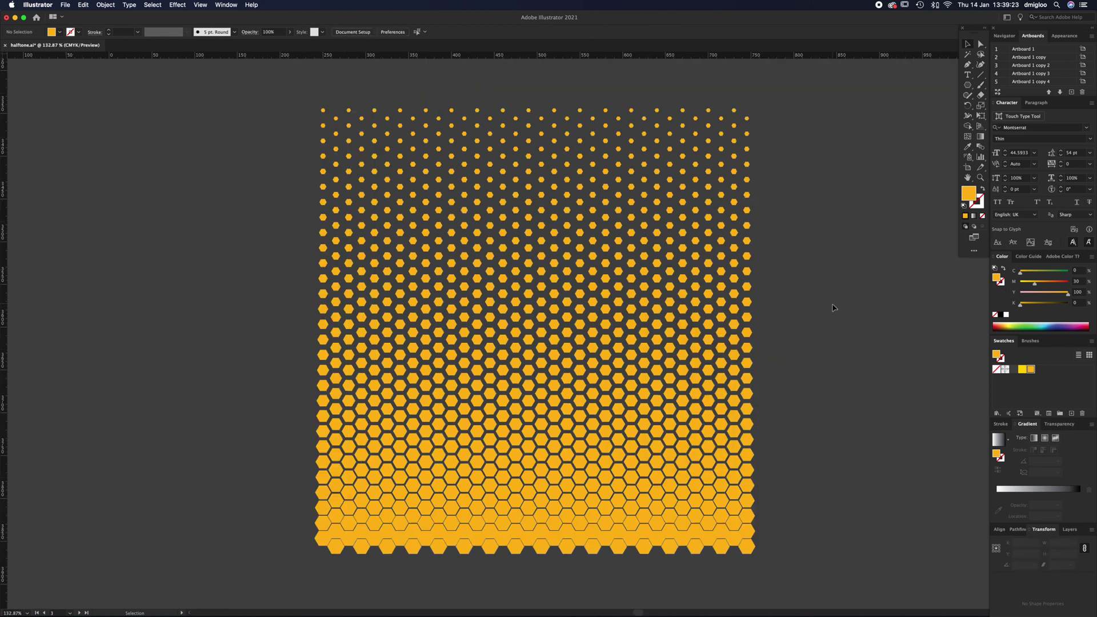
# Draw an orange hexagon about 462 px wide and 400 px high over the middle of the halftone pattern
pyautogui.moveTo(631, 388); pyautogui.dragTo(612, 384)
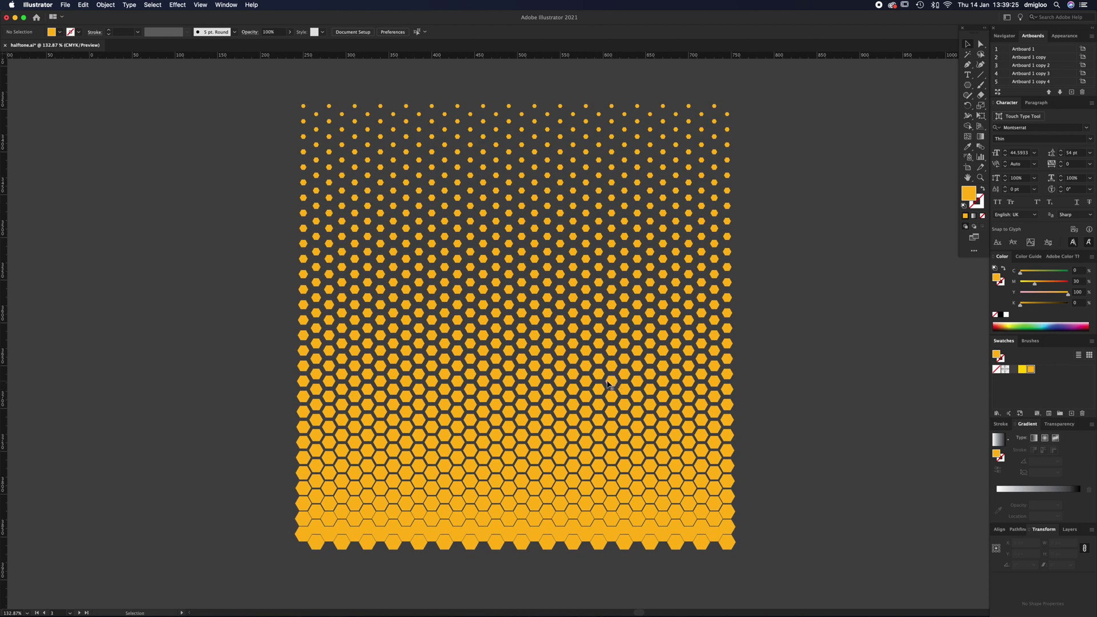
pyautogui.click(648, 392)
pyautogui.click(878, 165)
pyautogui.click(967, 85)
pyautogui.moveTo(369, 179); pyautogui.dragTo(565, 294)
pyautogui.moveTo(463, 269); pyautogui.dragTo(597, 403)
pyautogui.moveTo(622, 355); pyautogui.dragTo(643, 347)
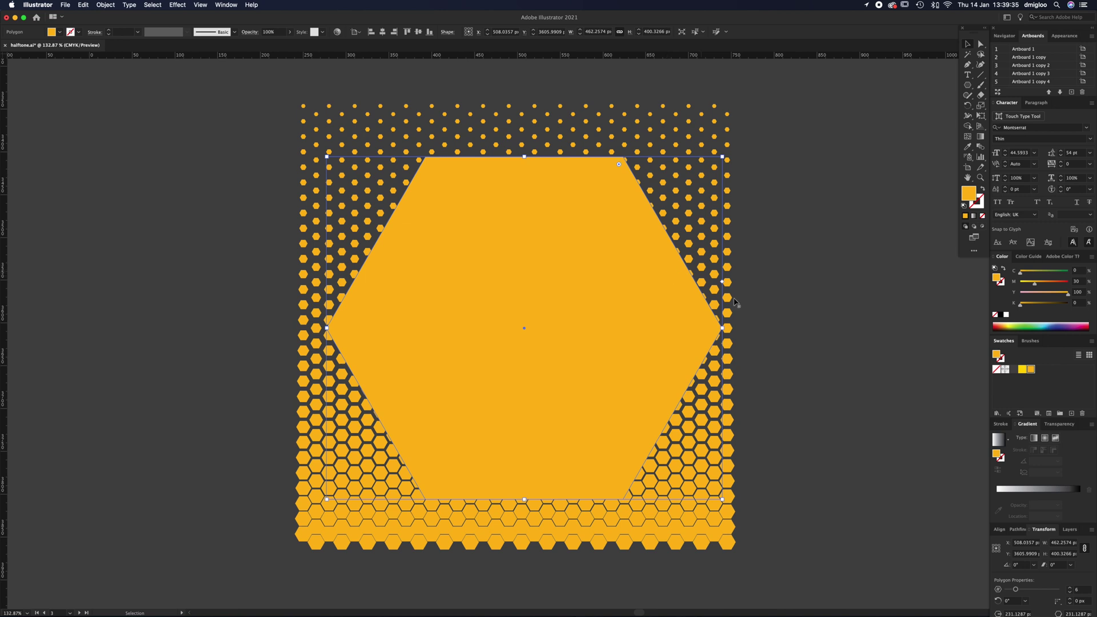
# Clip the halftone pattern with the large hexagon as a clipping mask and deselect the result
pyautogui.press('super+a')
pyautogui.moveTo(426, 101)
pyautogui.mouseDown()
pyautogui.moveTo(397, 101)
pyautogui.moveTo(414, 102)
pyautogui.mouseUp()
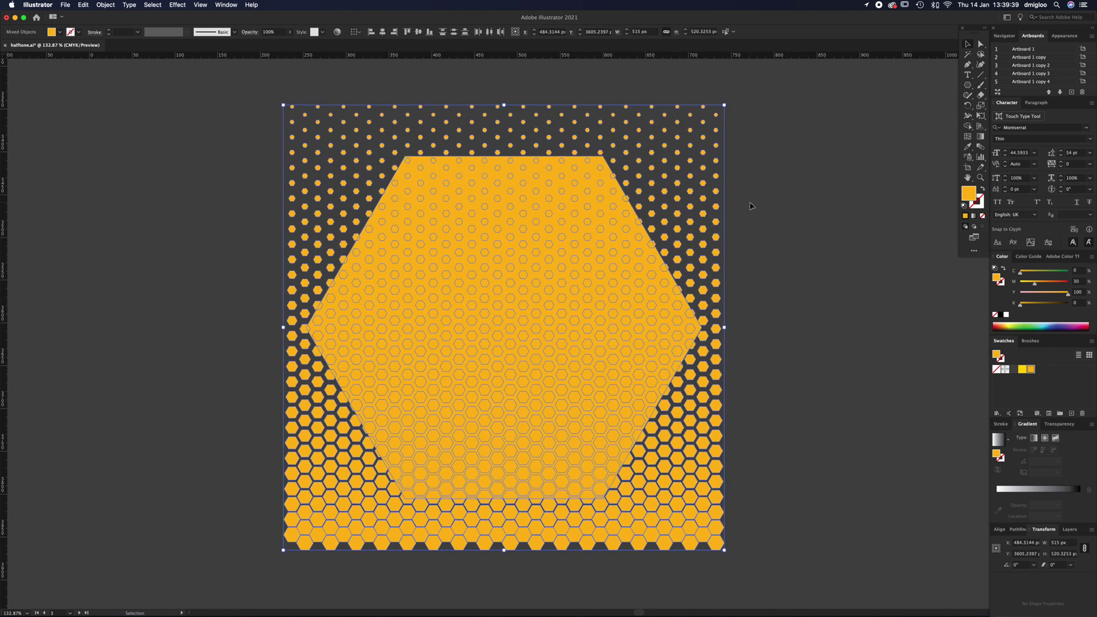
pyautogui.press('super+7')
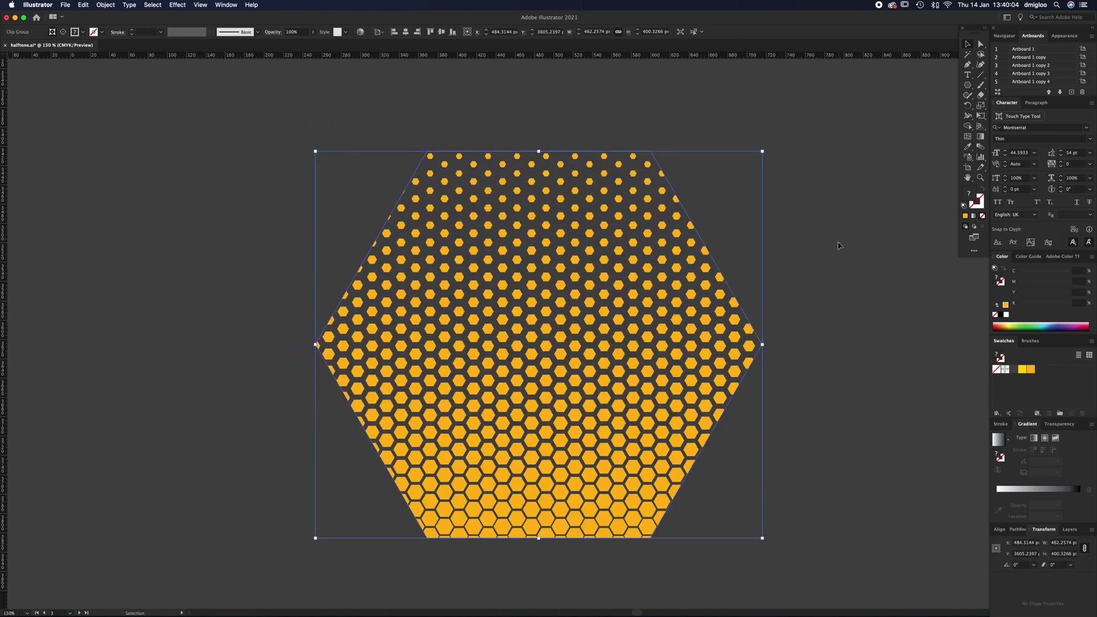
pyautogui.click(815, 248)
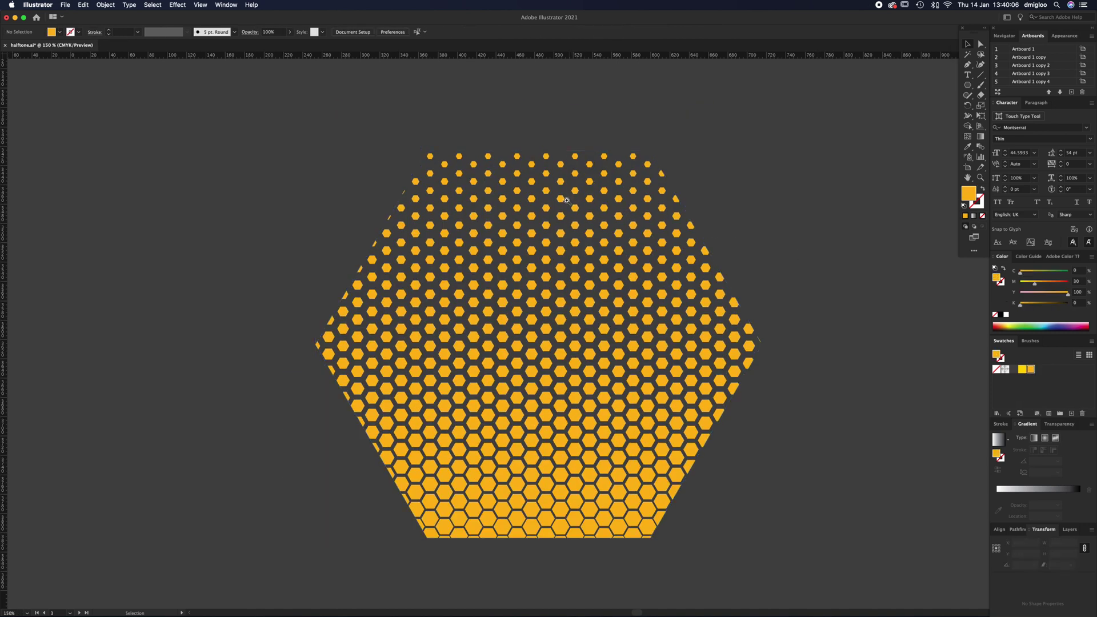
# Examine the clipped hexagon halftone and the artboard showing the finished diamond and hexagon designs
pyautogui.press('z')
pyautogui.keyDown('alt'); pyautogui.click(568, 220); pyautogui.keyUp('alt')
pyautogui.keyDown('alt'); pyautogui.click(568, 242); pyautogui.keyUp('alt')
pyautogui.keyDown('alt'); pyautogui.click(560, 261); pyautogui.keyUp('alt')
pyautogui.moveTo(548, 191); pyautogui.dragTo(563, 535)
pyautogui.moveTo(580, 207); pyautogui.dragTo(588, 403)
pyautogui.moveTo(549, 328); pyautogui.dragTo(612, 324)
pyautogui.moveTo(580, 380); pyautogui.dragTo(569, 353)
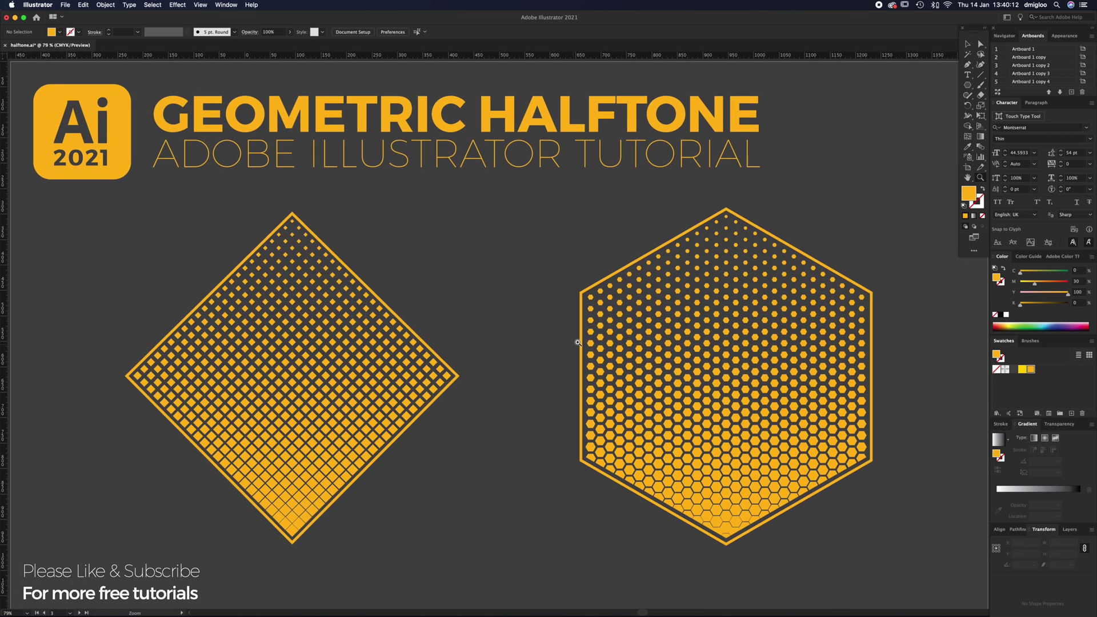